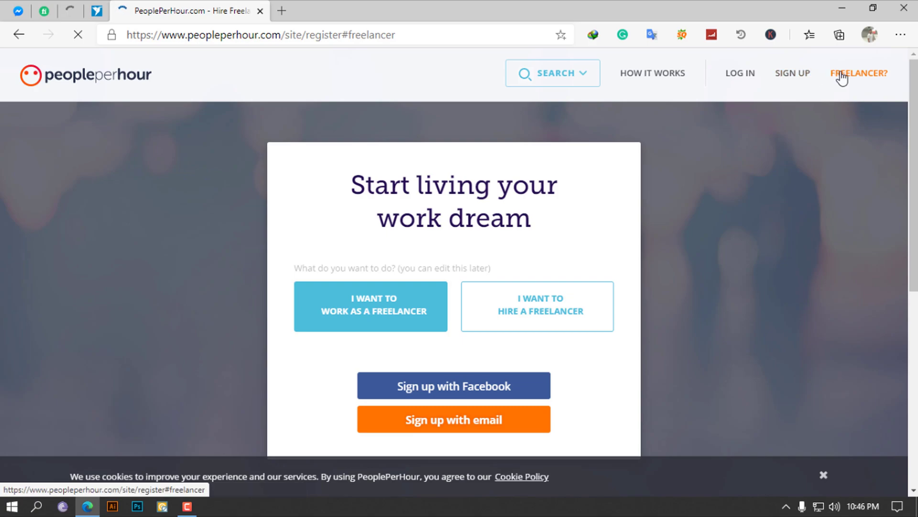
Open the email sign-up form and clear the browser-filled password
scroll(378, 292, "down", 4)
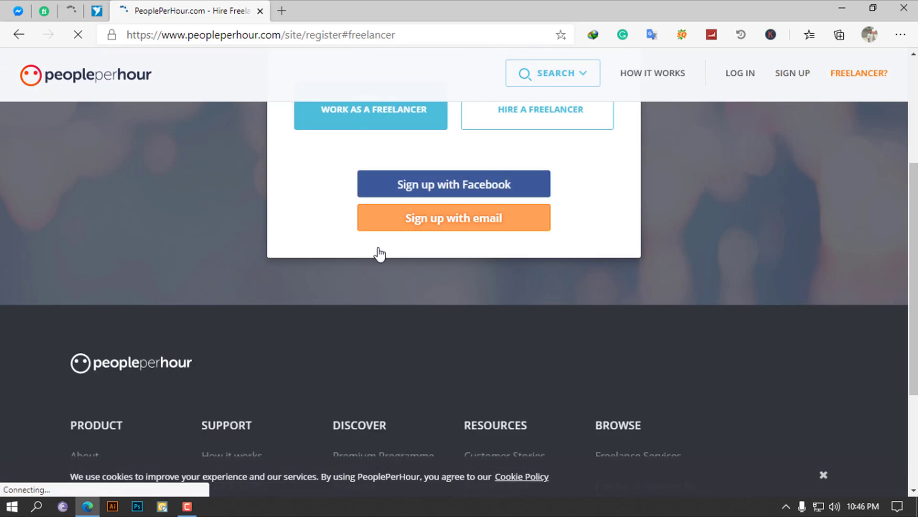
scroll(376, 252, "up", 3)
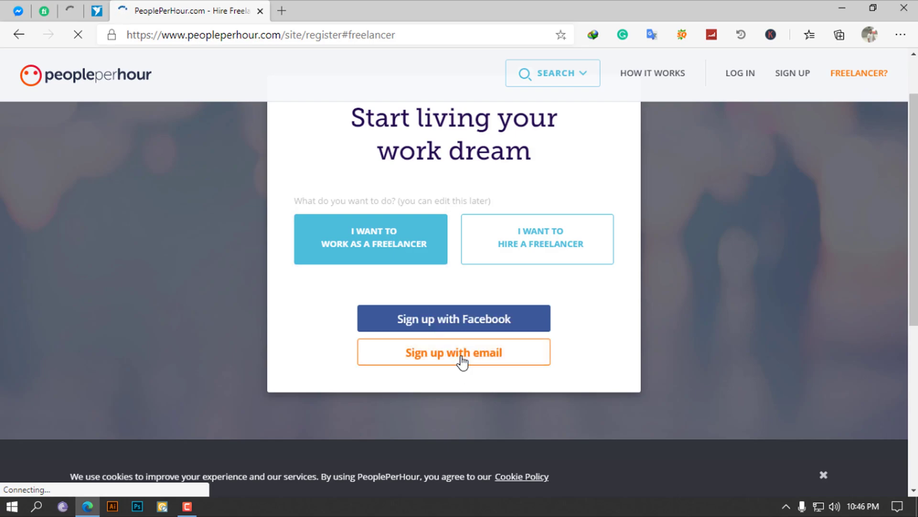
left_click(463, 360)
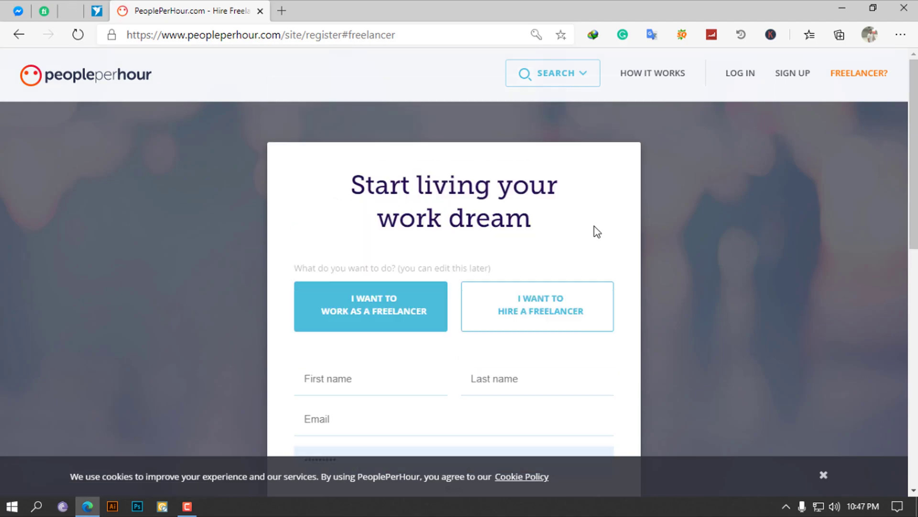
scroll(431, 358, "down", 3)
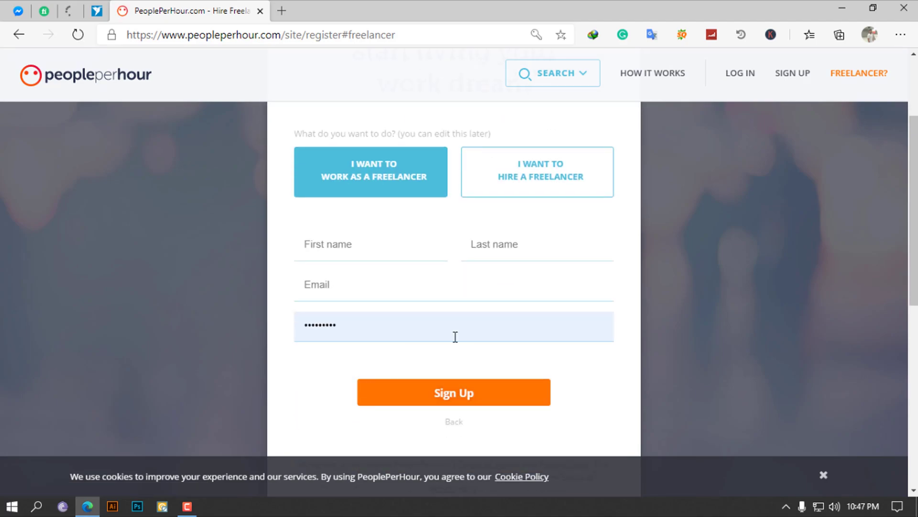
left_click(361, 331)
key("BackSpace")
key("BackSpace")
key("BackSpace")
key("BackSpace")
key("BackSpace")
key("BackSpace")
key("BackSpace")
key("BackSpace")
key("BackSpace")
Fill the first and last name from the saved autofill entry and correct the first name
left_click(349, 250)
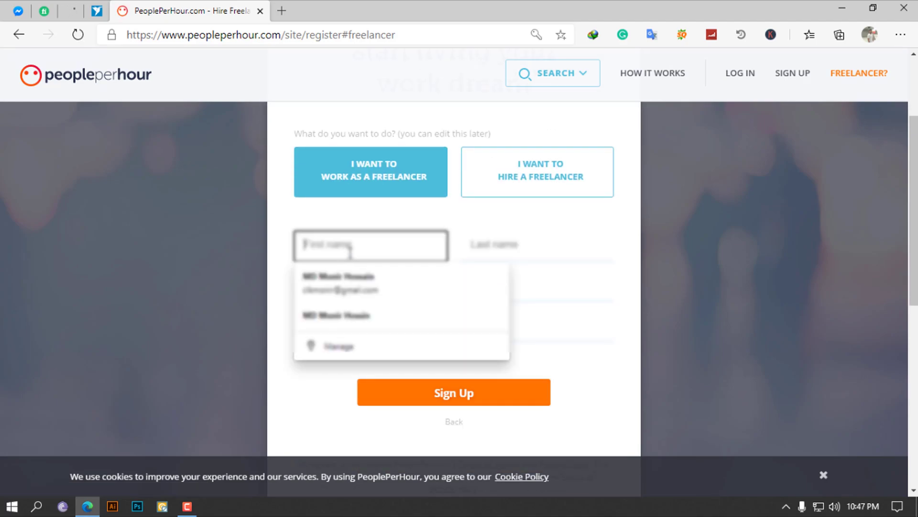
left_click(461, 227)
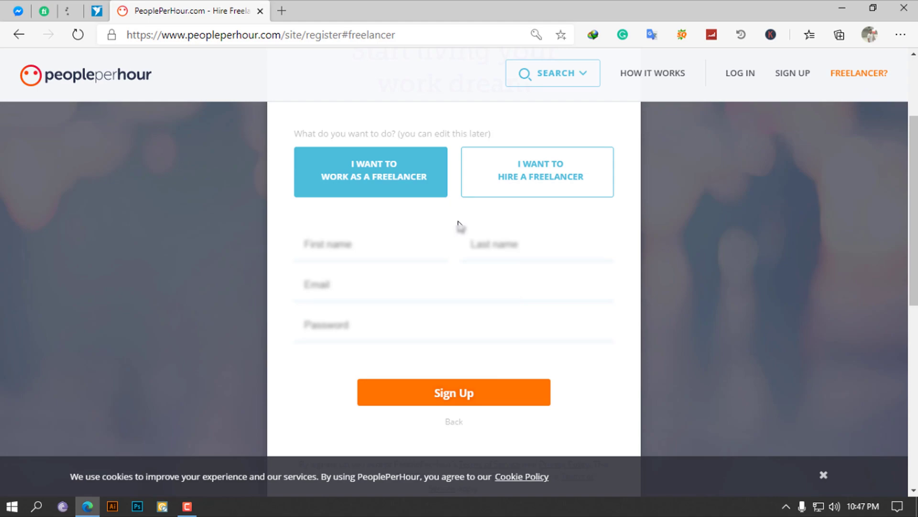
left_click(372, 254)
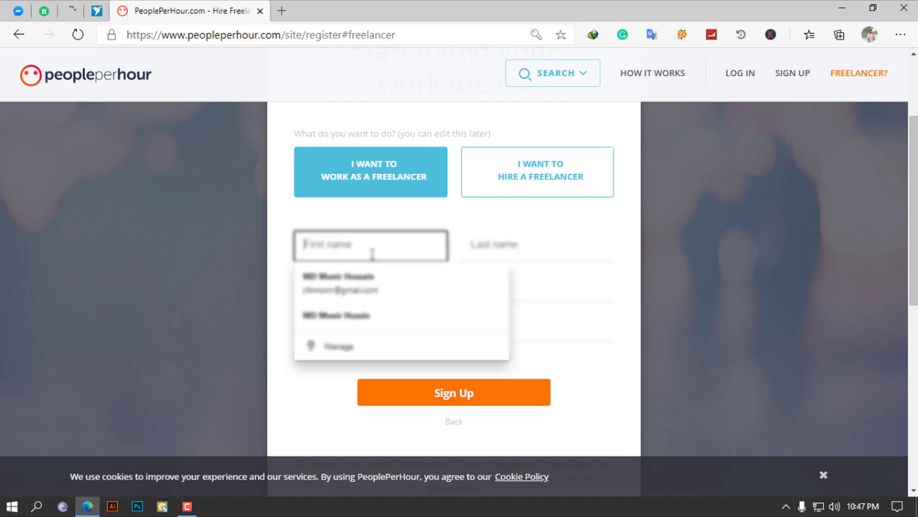
left_click(369, 283)
left_click(353, 251)
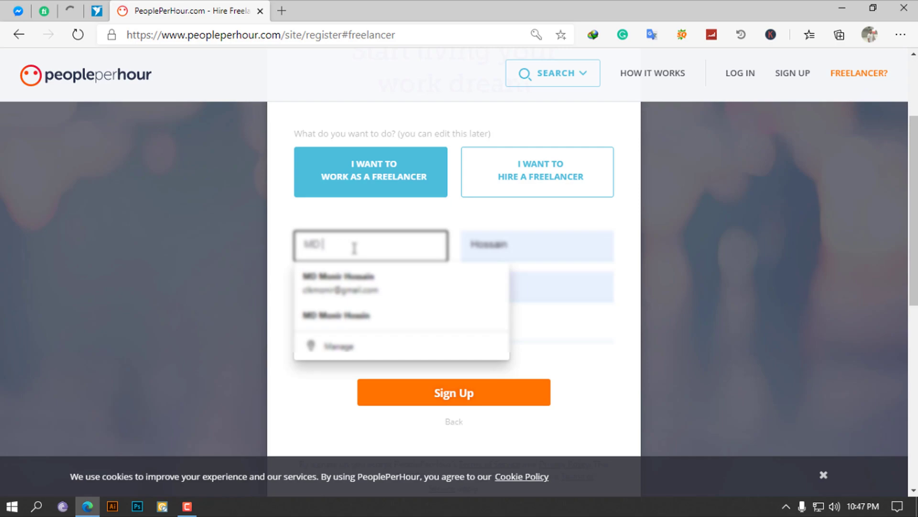
type("Moni")
Enter the account e-mail address and a new password
left_click(425, 282)
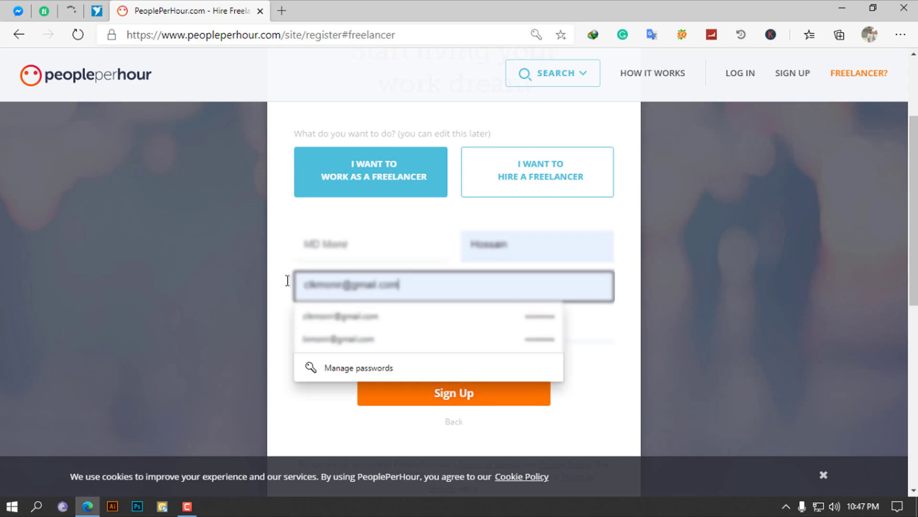
type("moni")
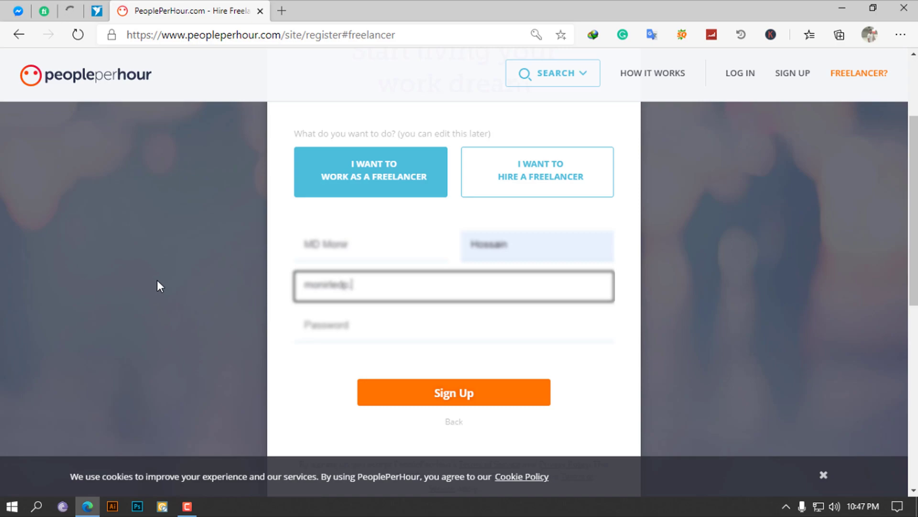
key("Tab")
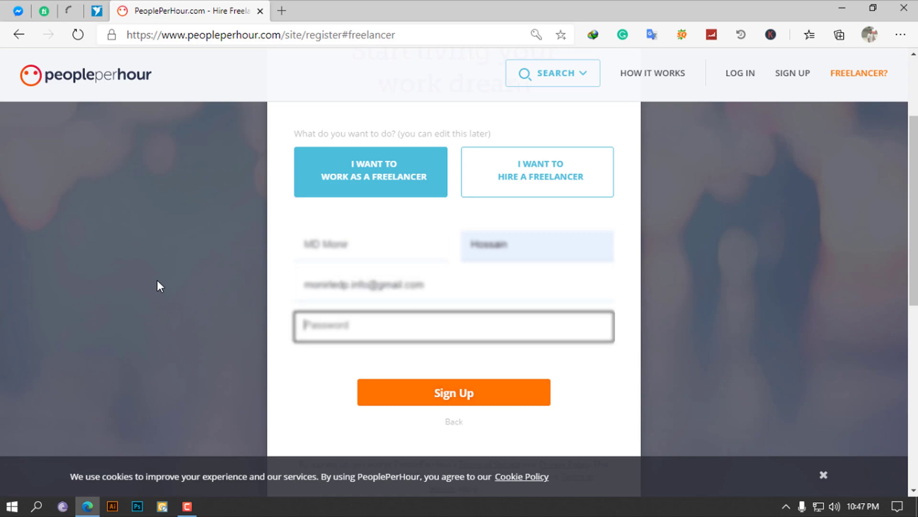
type("•")
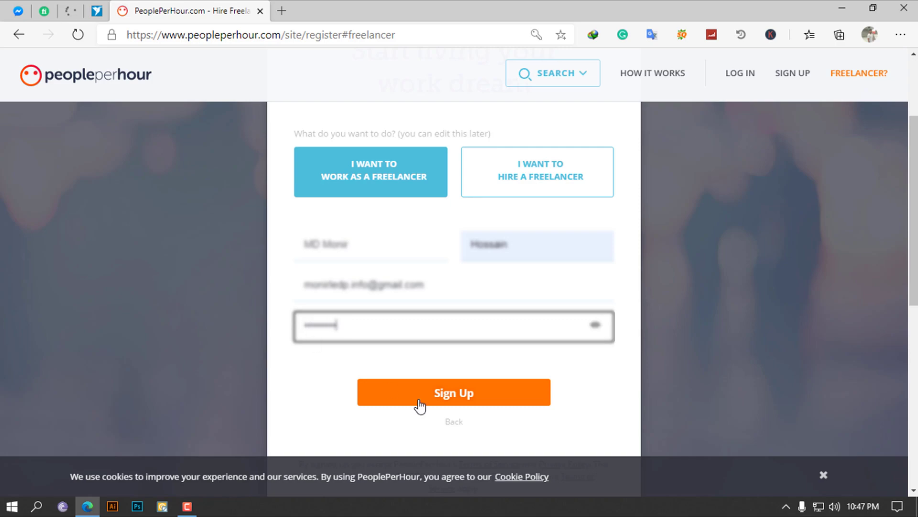
Submit the sign-up, let Edge save the password, and start a new browser tab
left_click(449, 404)
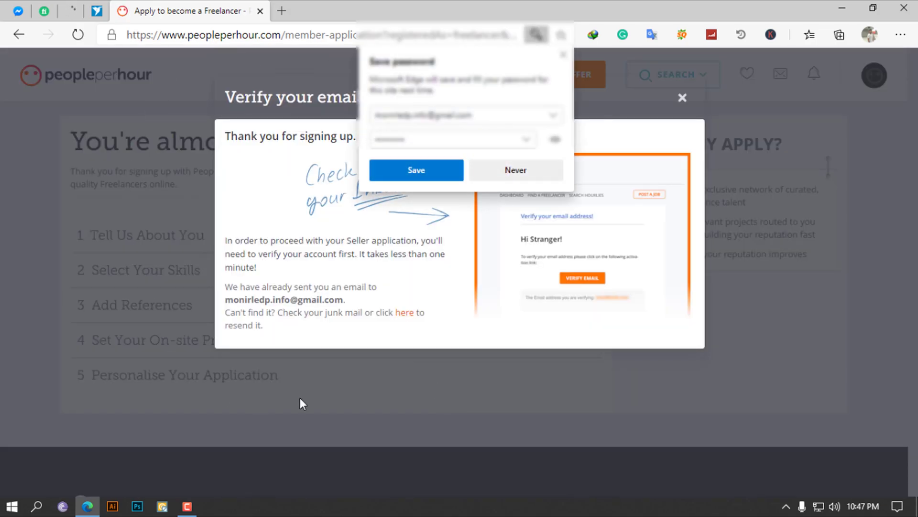
left_click(416, 171)
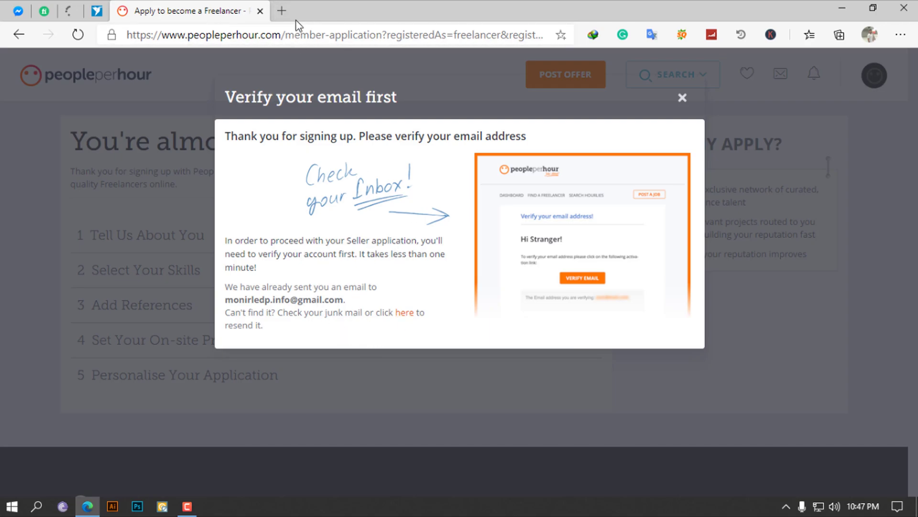
left_click(282, 11)
Go to Gmail and follow COMPLETE APPLICATION in the PeoplePerHour welcome email
type("gmail")
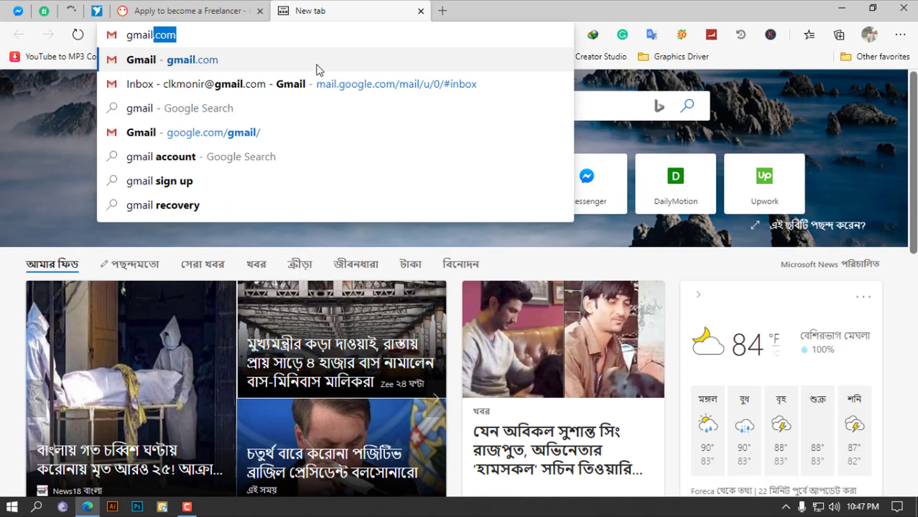
key("Return")
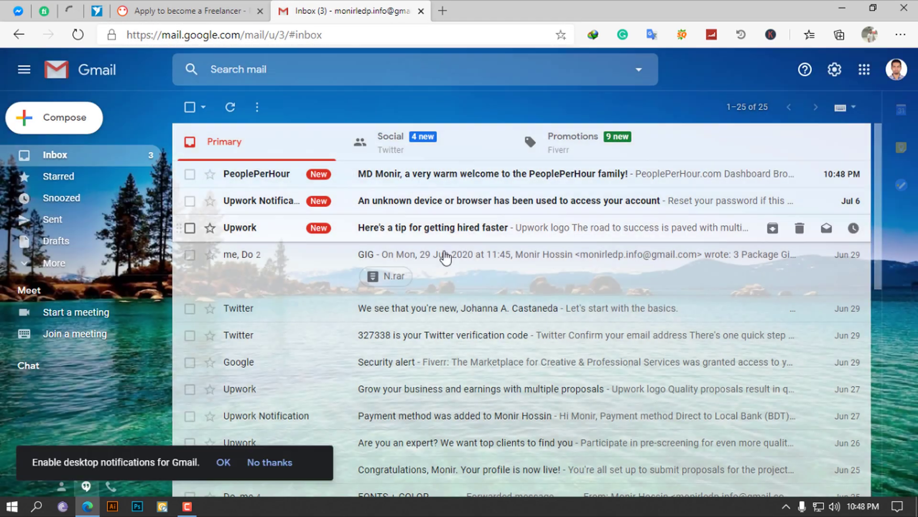
left_click(415, 181)
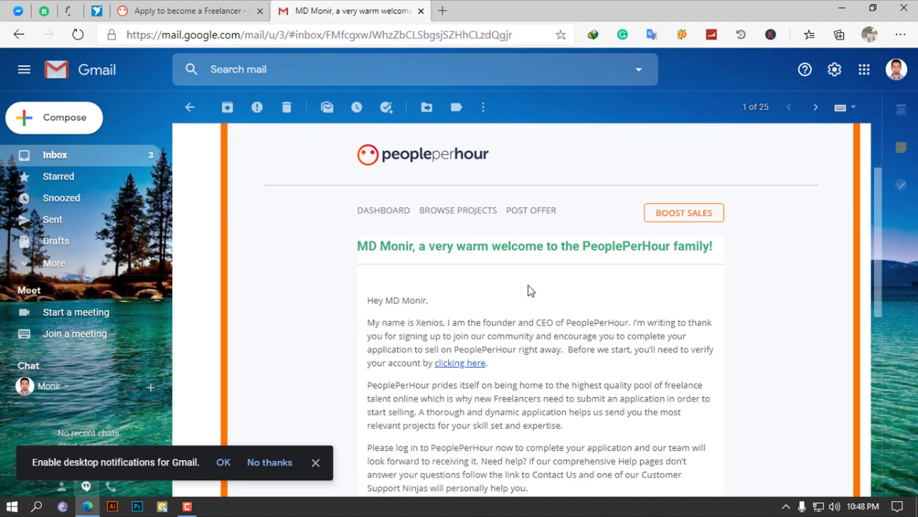
scroll(558, 311, "down", 5)
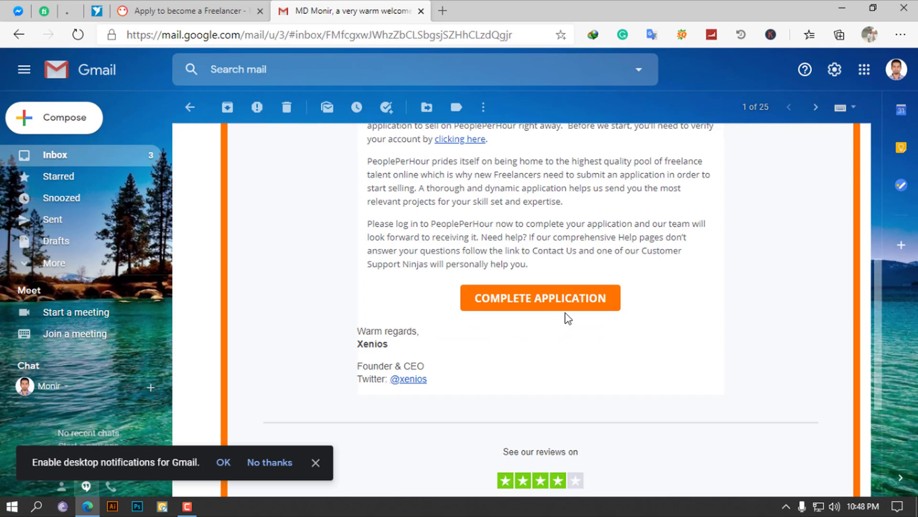
left_click(553, 311)
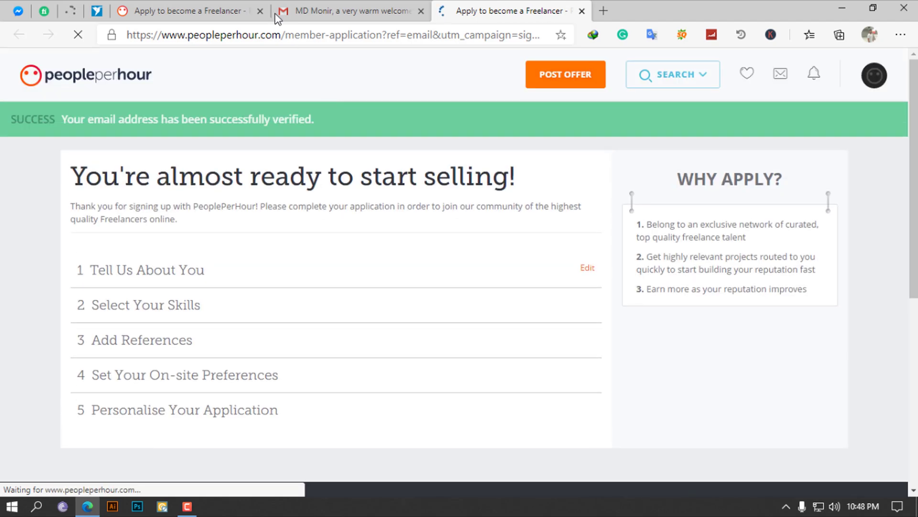
Close the old application tab and expand the Tell Us About You section
left_click(259, 11)
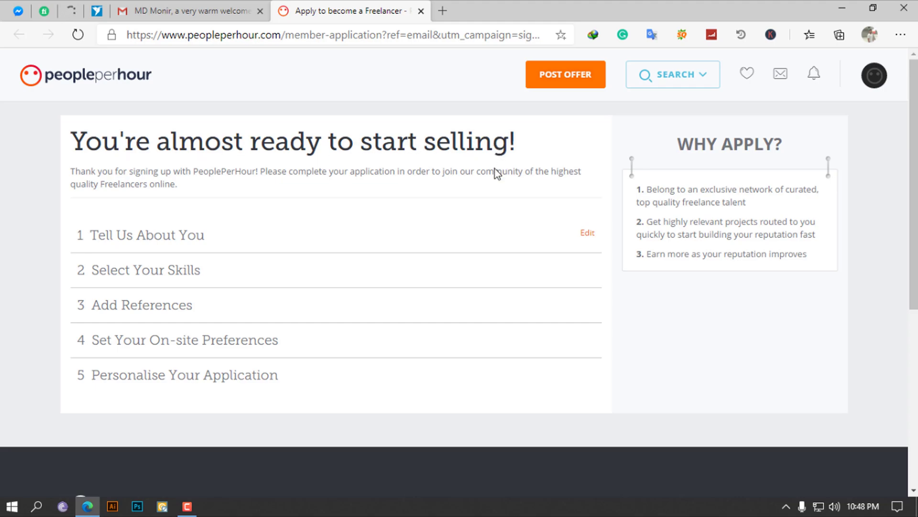
scroll(297, 195, "down", 1)
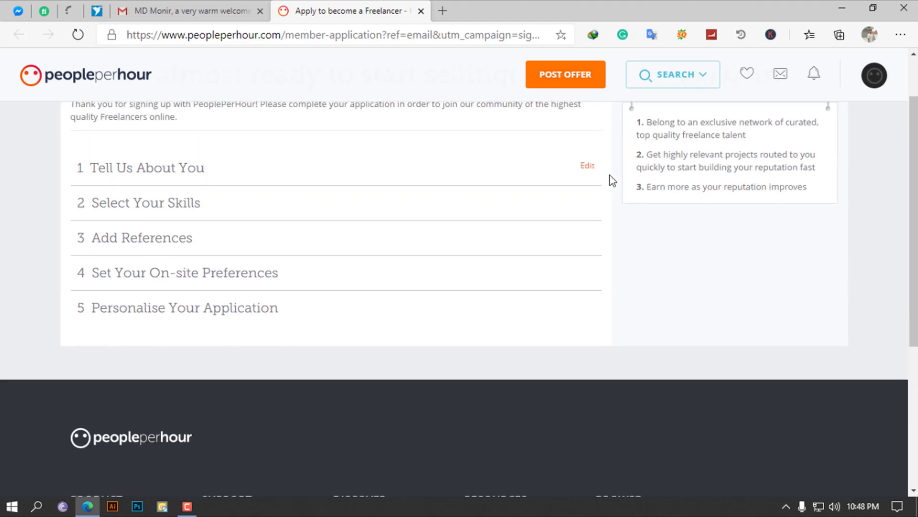
left_click(589, 167)
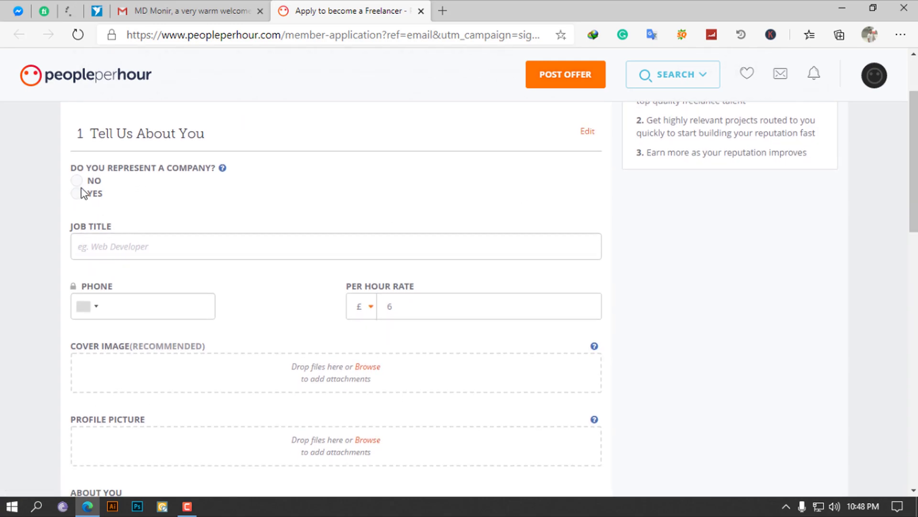
Answer no company, enter job title Graphics Design, and set phone code Bangladesh +880
left_click(76, 180)
left_click(97, 247)
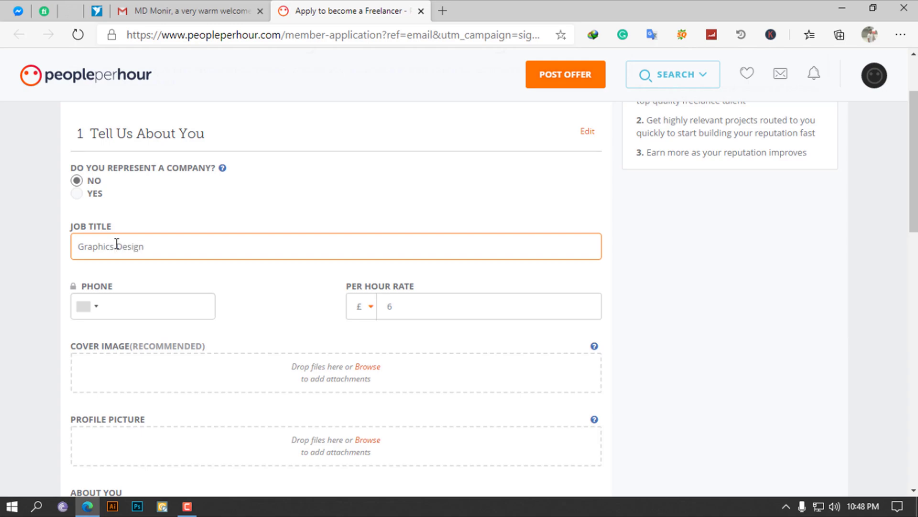
left_click(93, 309)
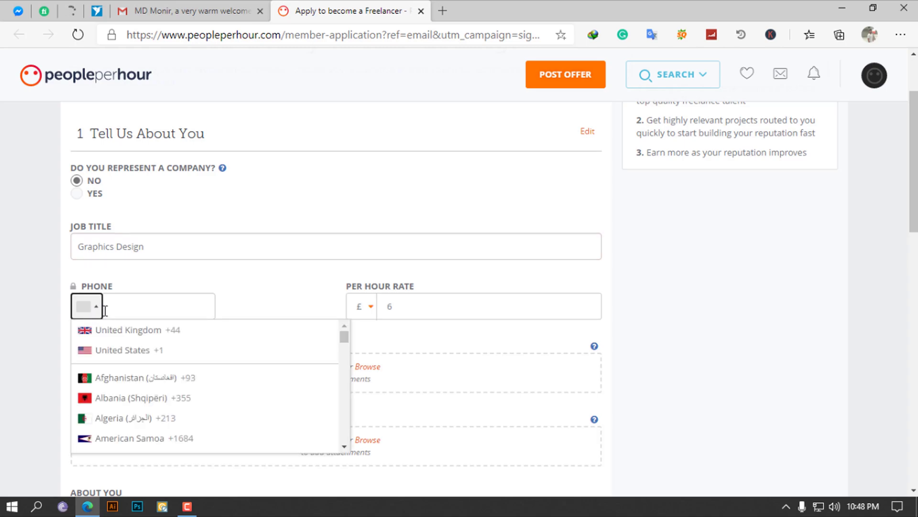
scroll(130, 404, "down", 3)
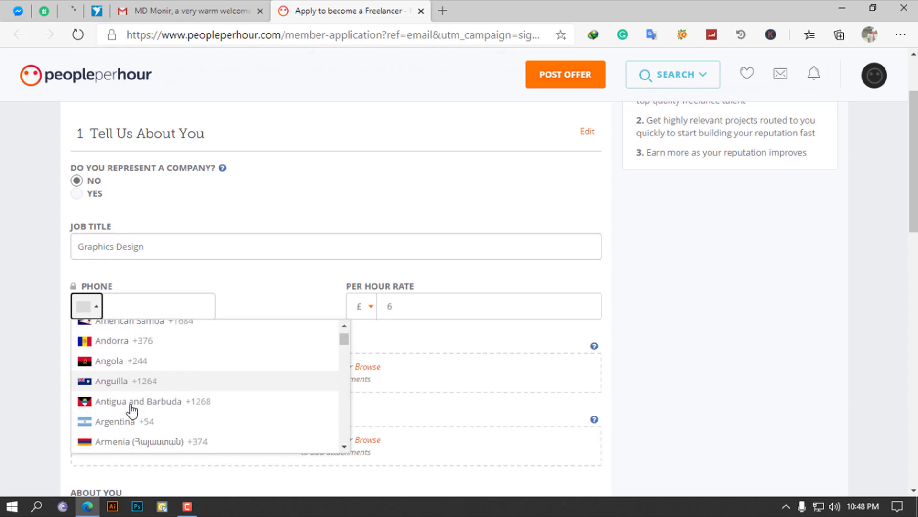
scroll(132, 410, "down", 4)
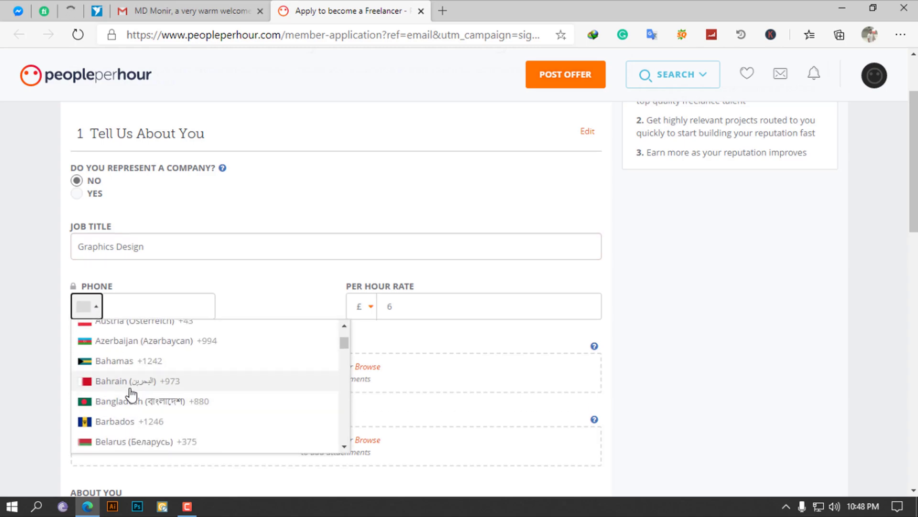
left_click(130, 400)
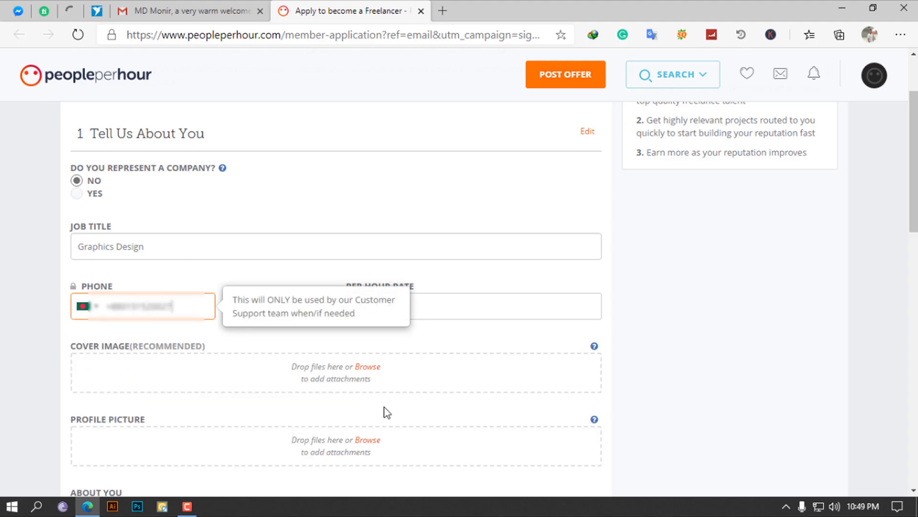
Switch the per-hour rate currency to dollars and select the existing rate of 6
left_click(470, 308)
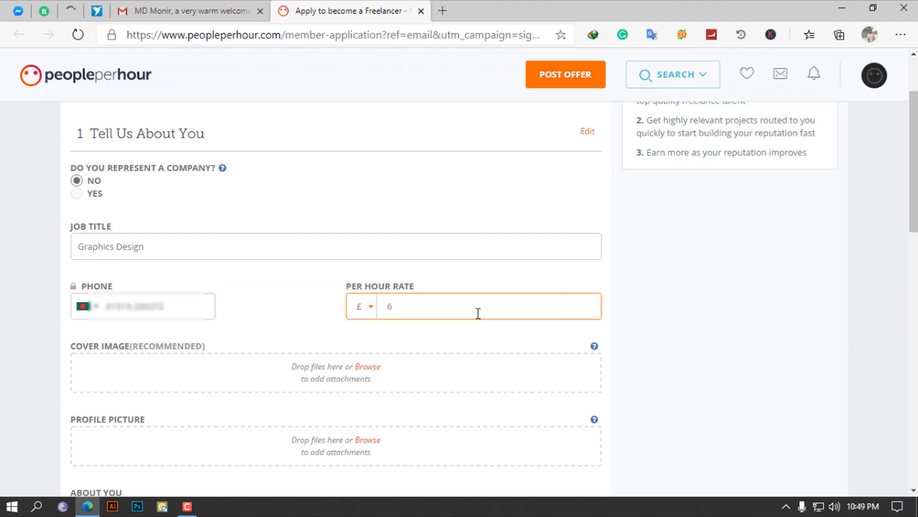
left_click(363, 310)
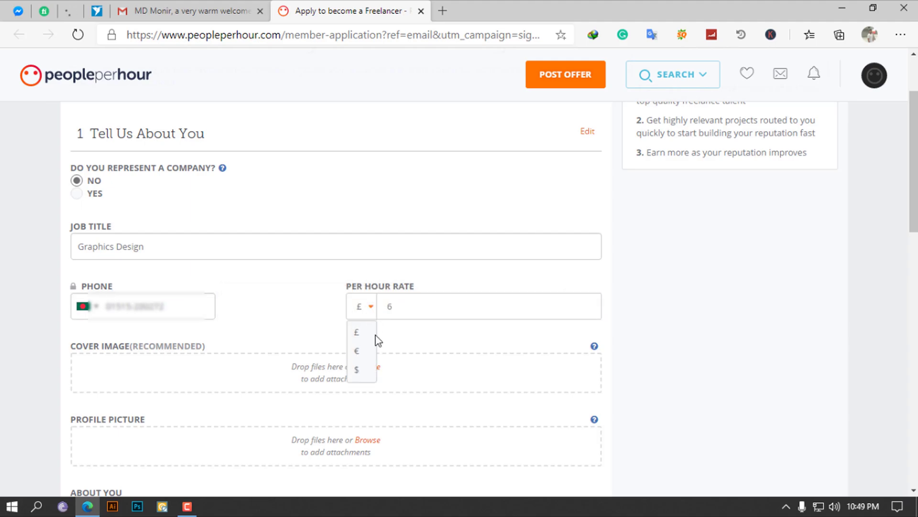
left_click(357, 369)
left_click(410, 302)
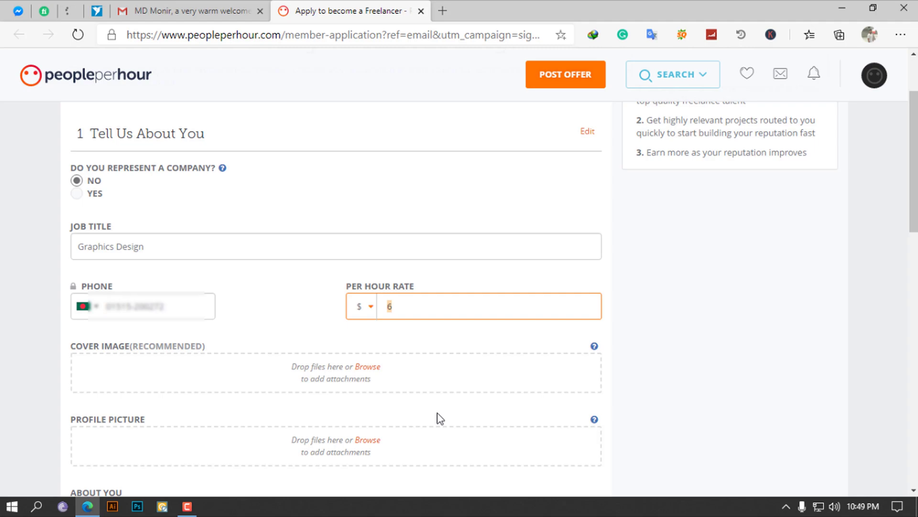
Replace the hourly rate with $10
type("10")
scroll(438, 419, "down", 5)
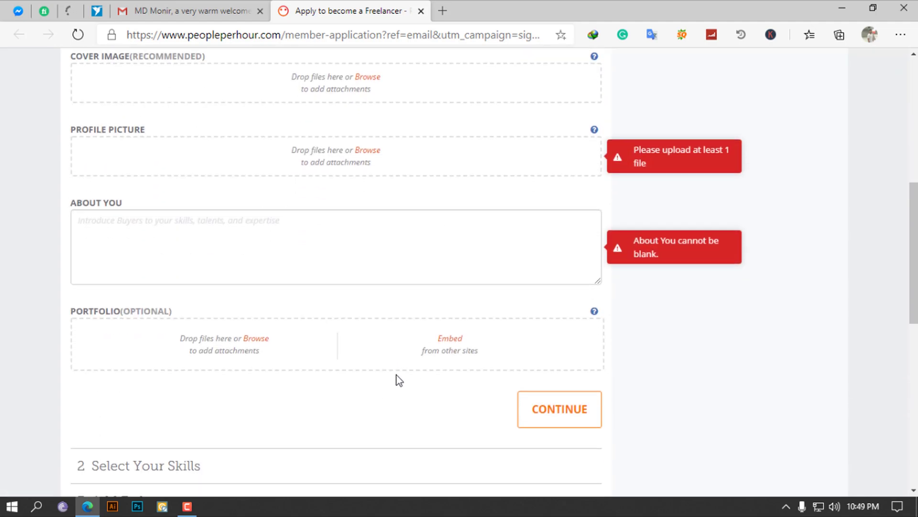
scroll(396, 384, "up", 4)
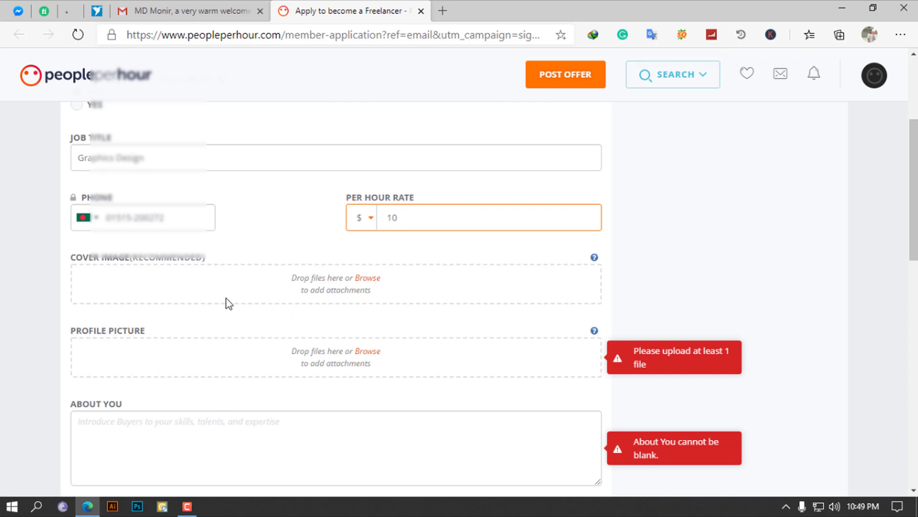
left_click(367, 284)
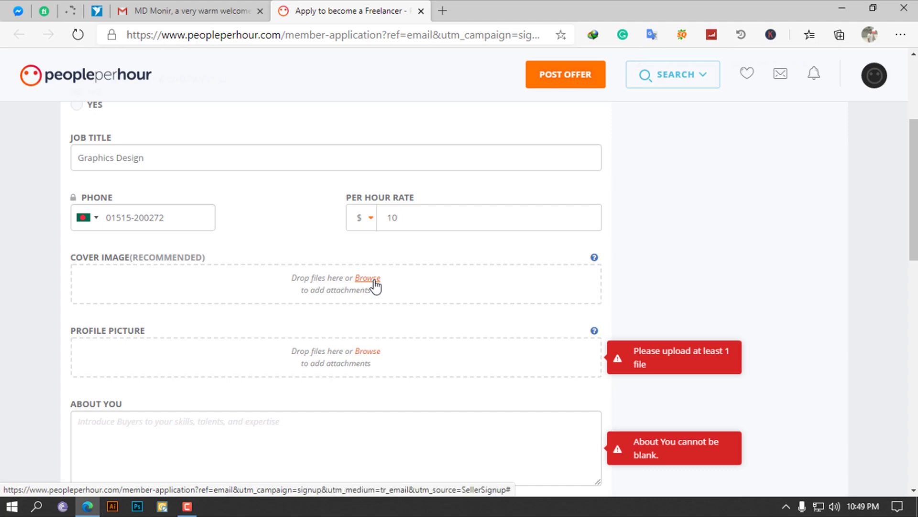
Bring up the file picker from the Profile Picture drop zone
scroll(405, 330, "down", 2)
mouse_move(597, 177)
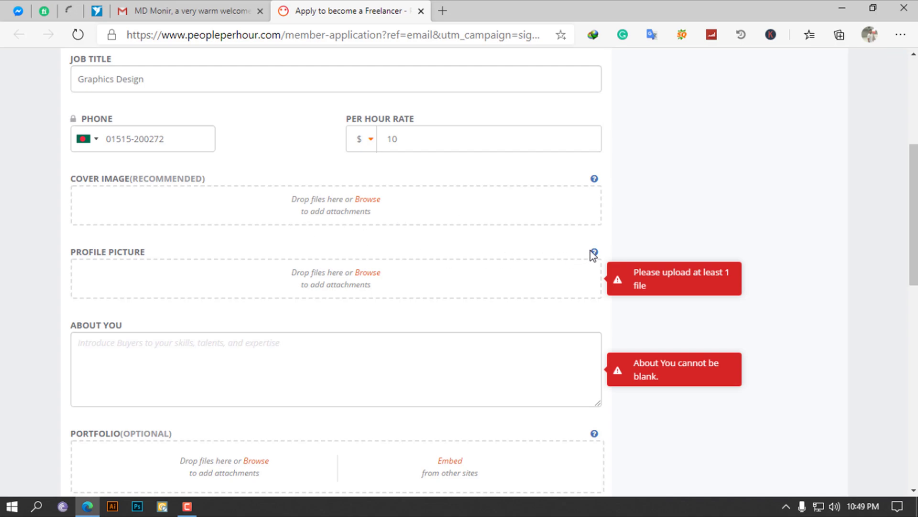
mouse_move(596, 254)
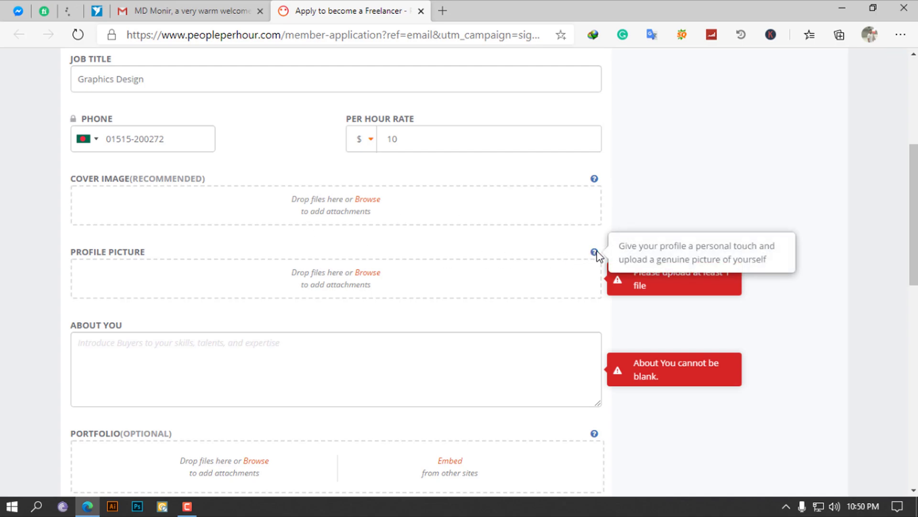
left_click(369, 275)
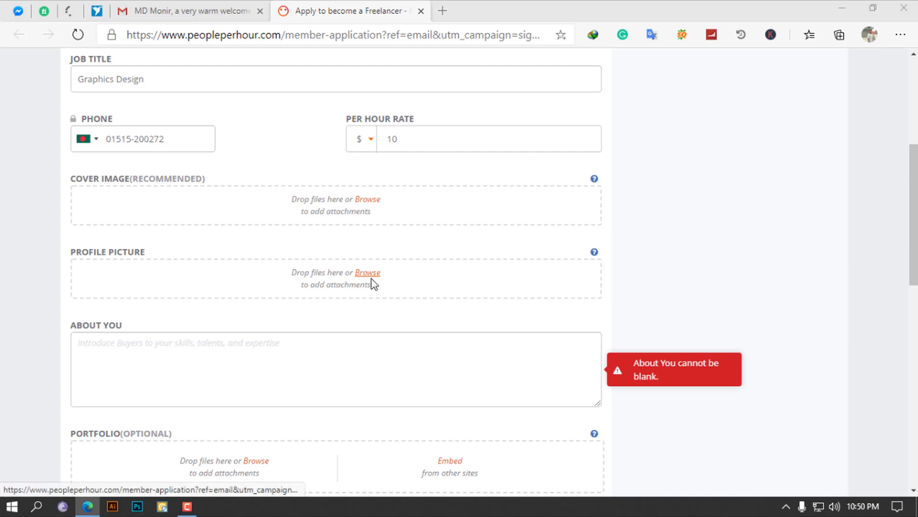
Choose cartoon-myself.jpg from the Myself folder as the profile picture, then focus About You
scroll(70, 192, "down", 1)
left_click(67, 208)
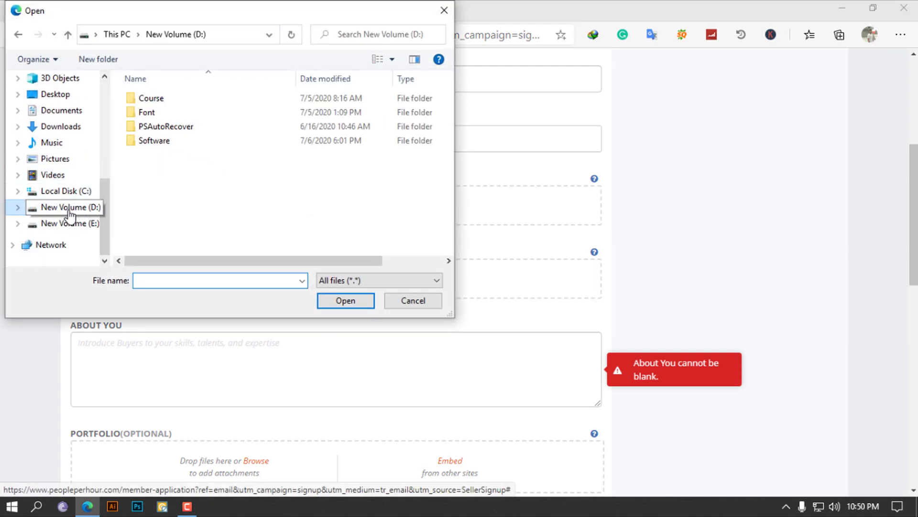
left_click(391, 306)
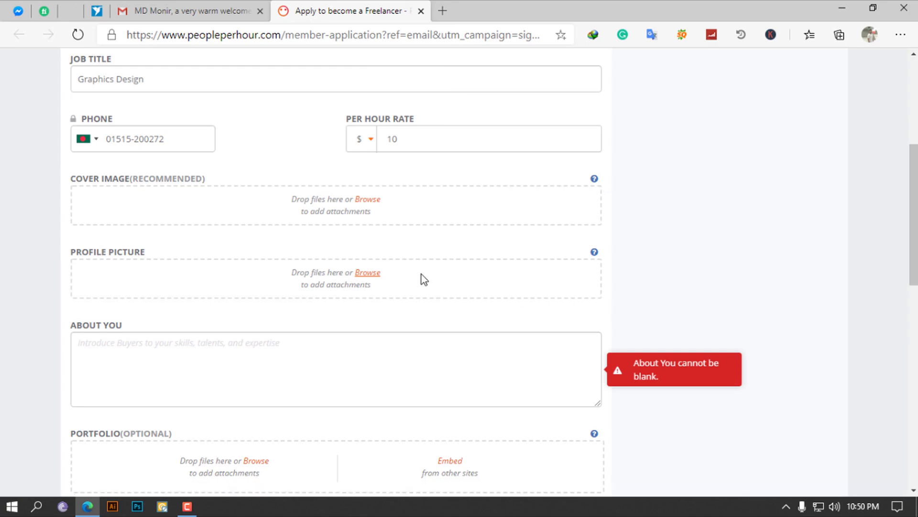
left_click(368, 272)
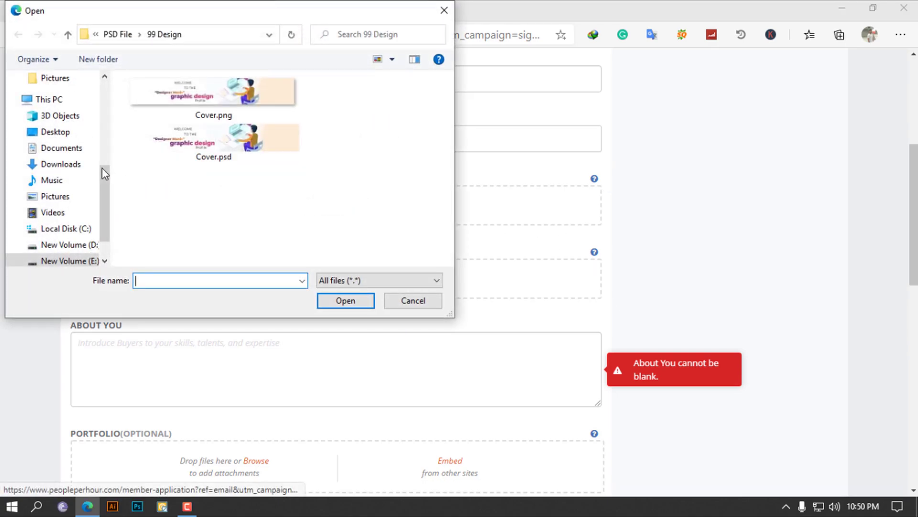
scroll(57, 230, "down", 1)
left_click(62, 190)
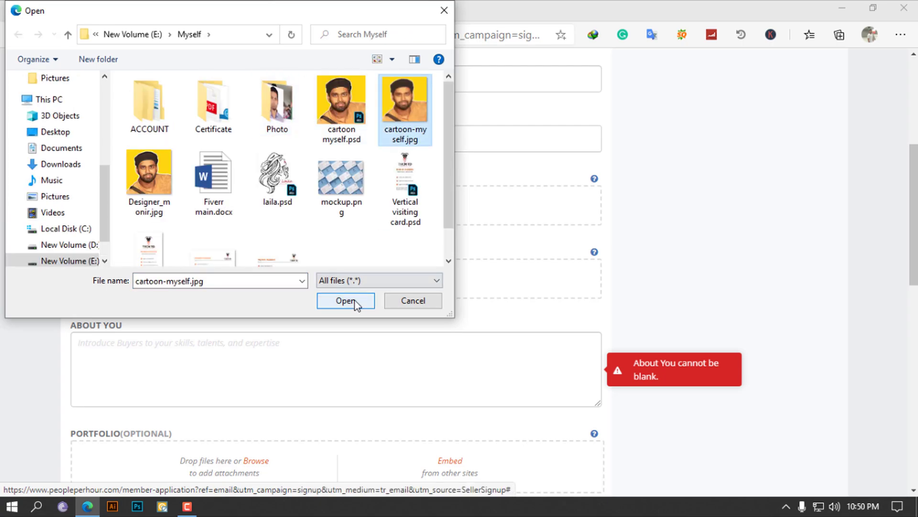
left_click(353, 301)
scroll(289, 281, "down", 2)
scroll(287, 281, "up", 1)
left_click(268, 281)
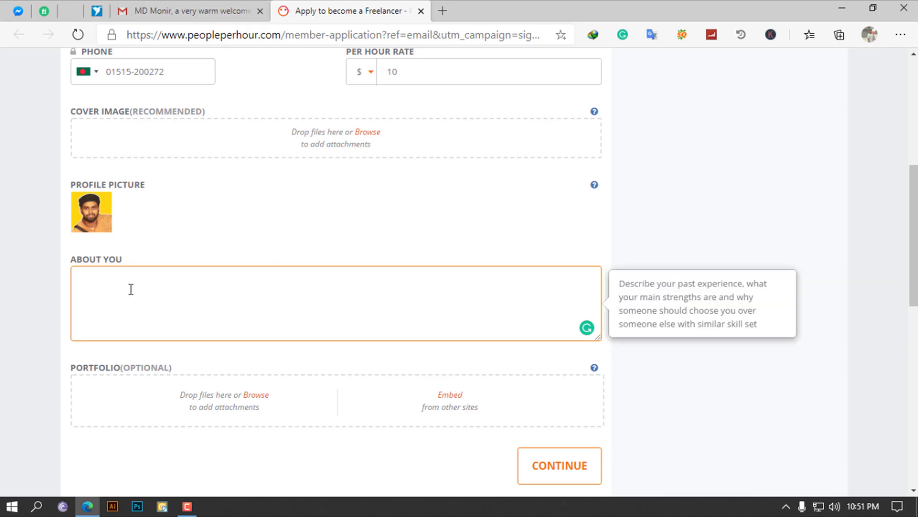
Paste the prepared graphic-designer bio with 5+ years' experience into About You
type("I am Monir Hossin, a professional graphic designer with 5+ years of experience! I have been working with a multitude of different agencies for the past two years, and a few years ago, I decided to go out on my own as a freelancer. I am helping clients creating the visual identity of their brand. With a professional approach, I am working based on the brand concept and inspired by the brand story I am creating complete and unique visual language who were making the brand alive.")
scroll(404, 316, "down", 3)
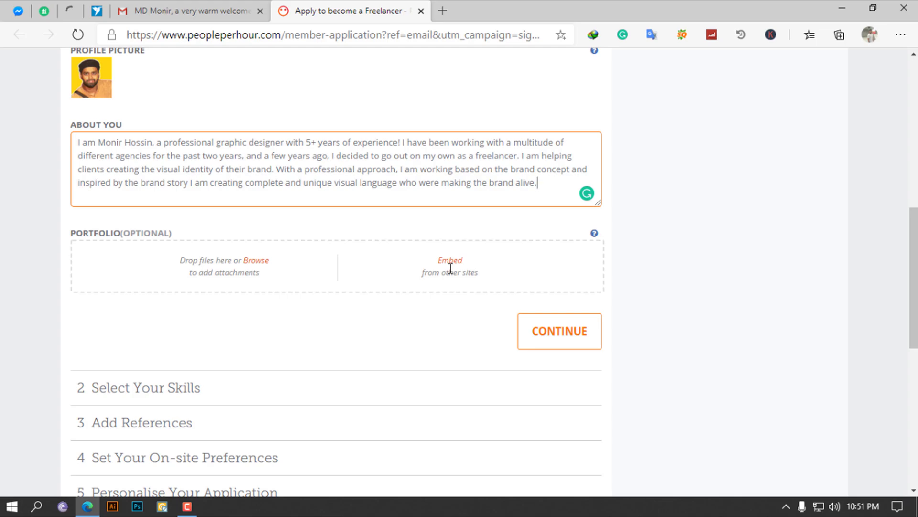
scroll(449, 265, "down", 2)
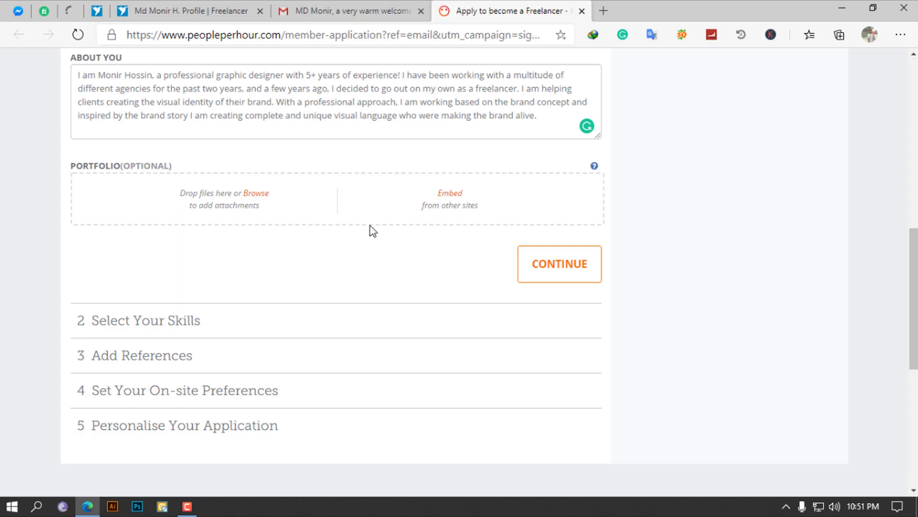
left_click(448, 194)
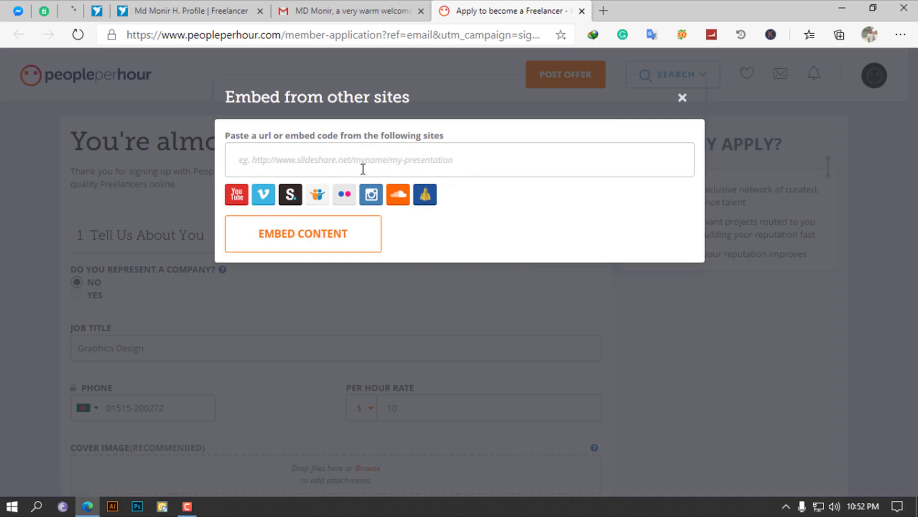
left_click(683, 99)
scroll(451, 309, "down", 4)
scroll(451, 309, "down", 8)
scroll(437, 314, "up", 1)
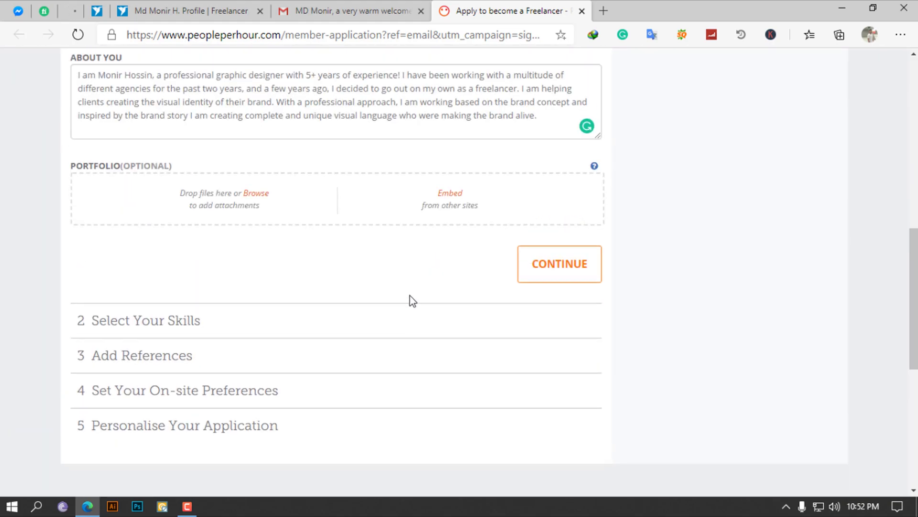
Continue past the first step and add logo design as a top skill
left_click(576, 266)
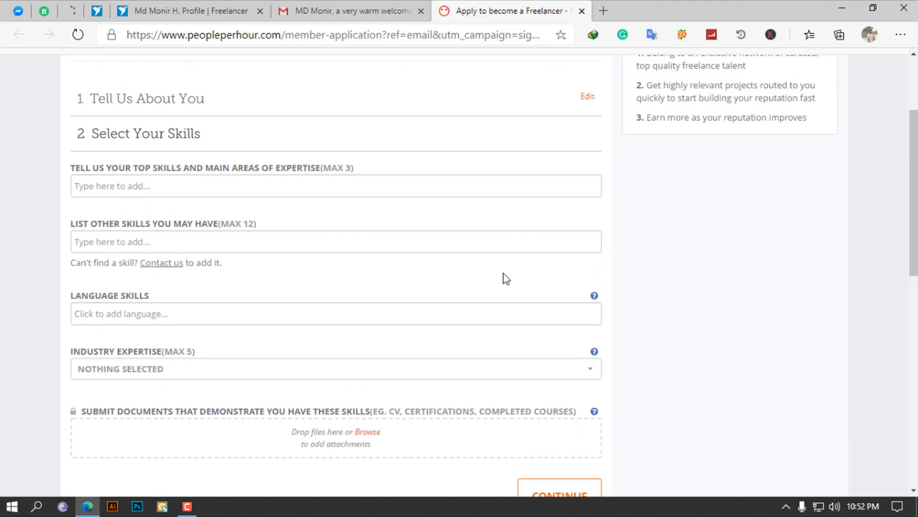
scroll(211, 210, "up", 1)
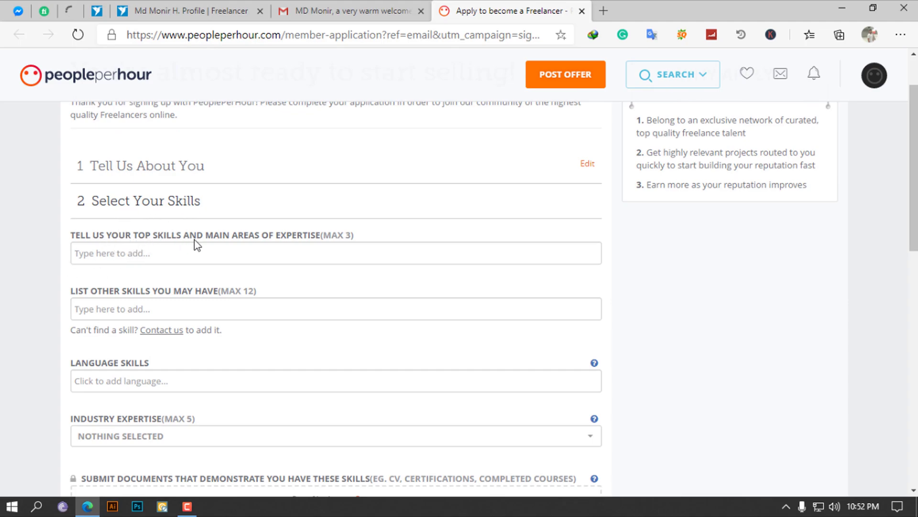
left_click(186, 250)
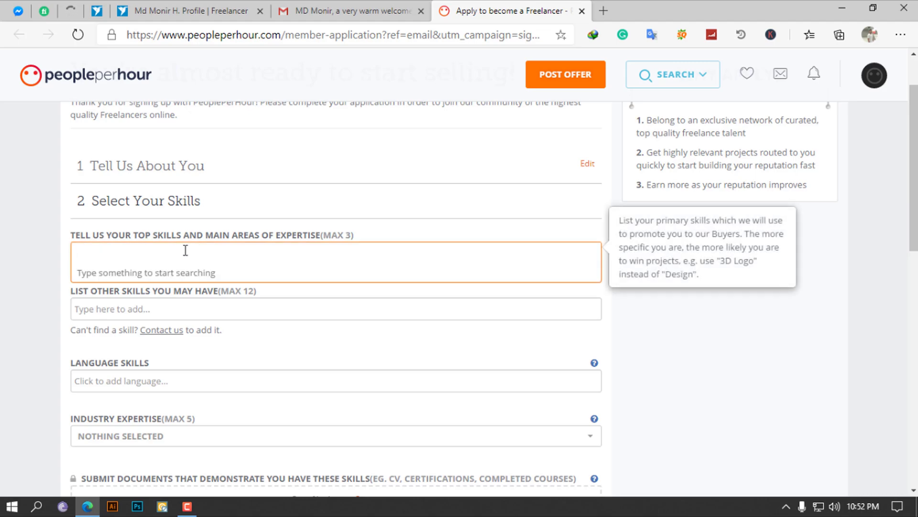
type("L")
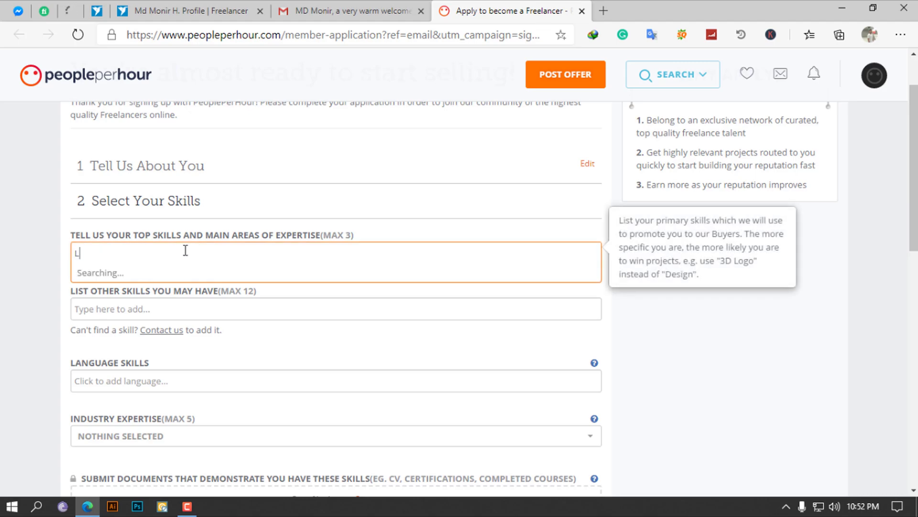
type("ogo design")
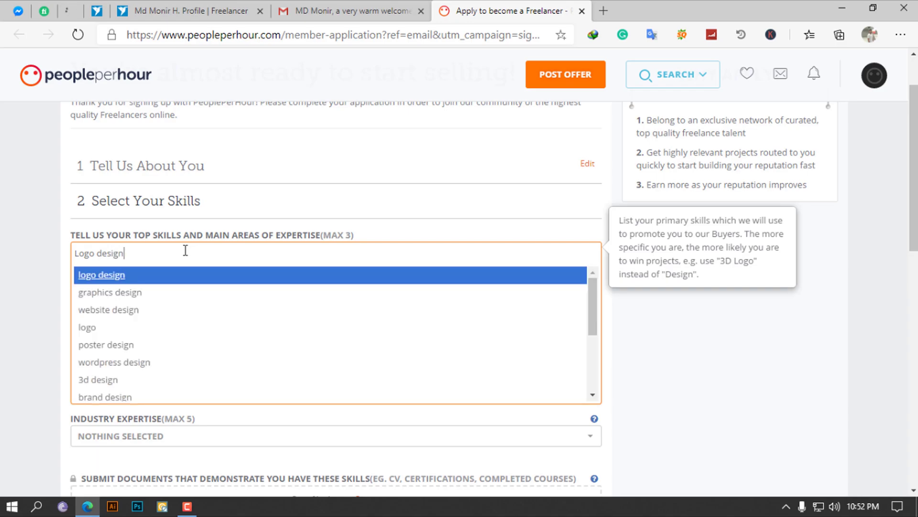
left_click(144, 280)
Add business card and flyer design as top skills, removing graphics design
type("gra")
left_click(155, 276)
type("a")
key("BackSpace")
type("business")
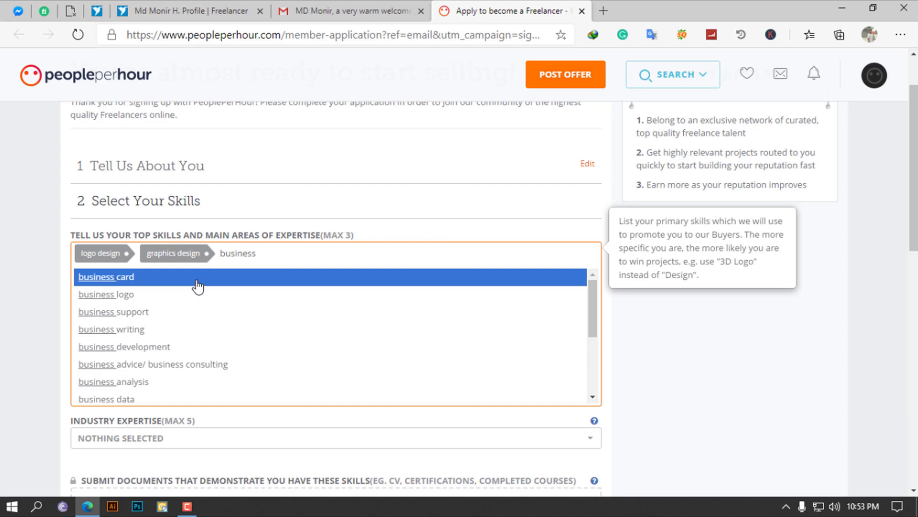
left_click(197, 282)
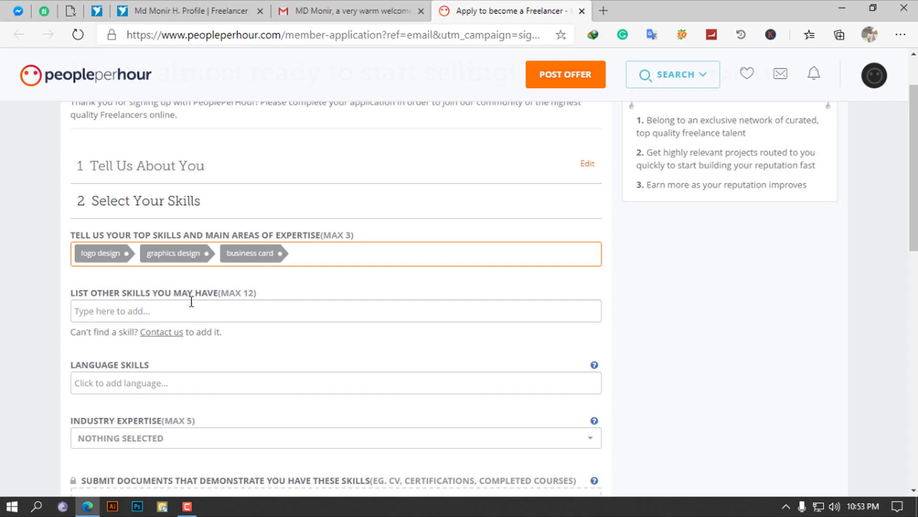
left_click(208, 254)
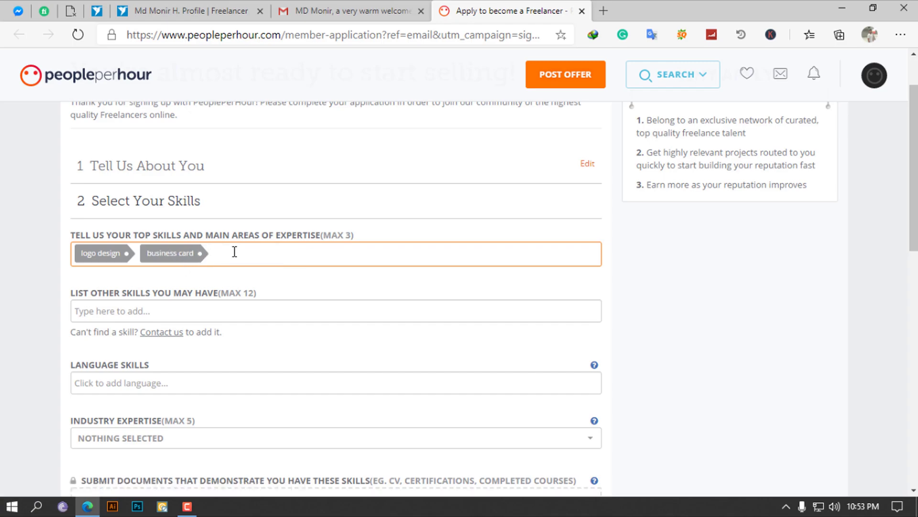
type("social")
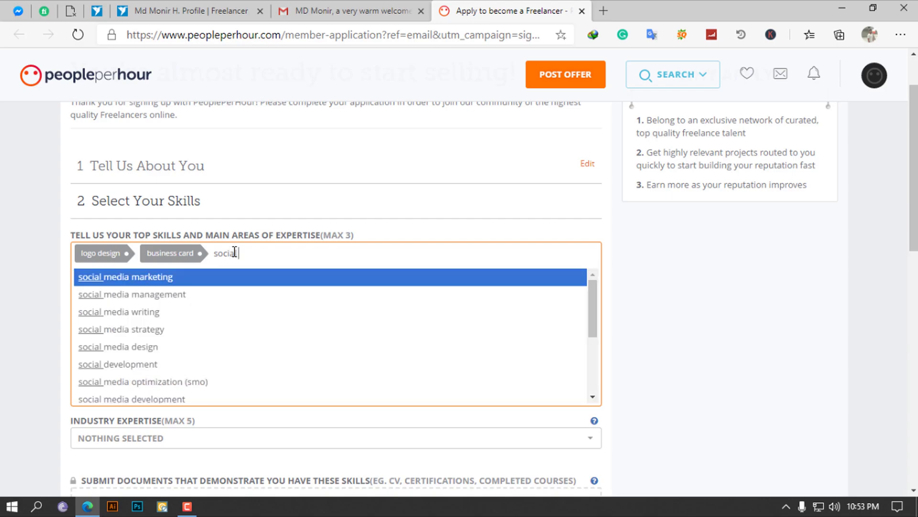
key("BackSpace")
key("BackSpace")
key("BackSpace")
key("BackSpace")
key("BackSpace")
key("BackSpace")
type("flyer")
left_click(229, 278)
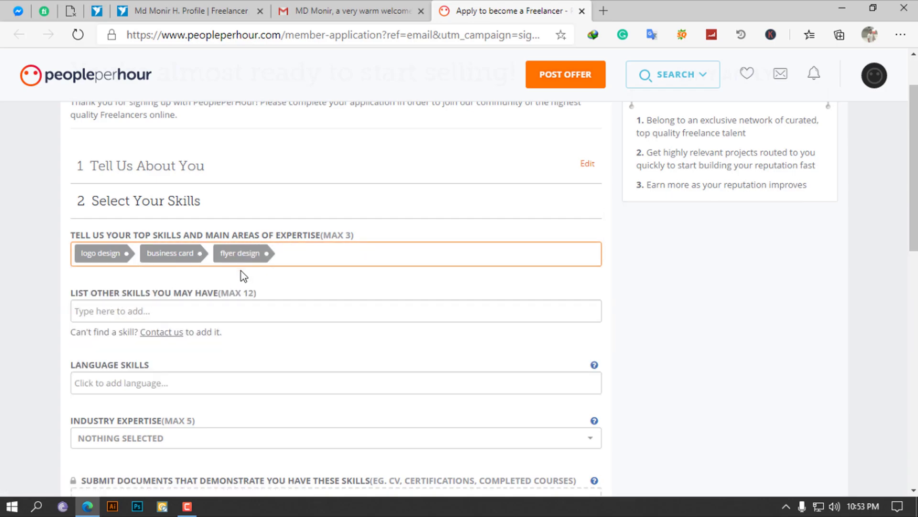
Add adobe photoshop, adobe illustrator, photo editing and graphics design as other skills
left_click(163, 309)
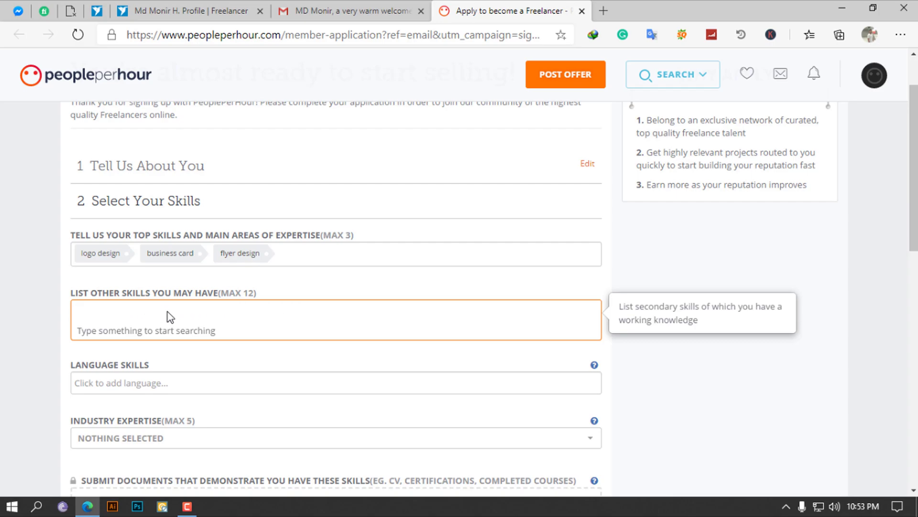
type("adobe photoshop")
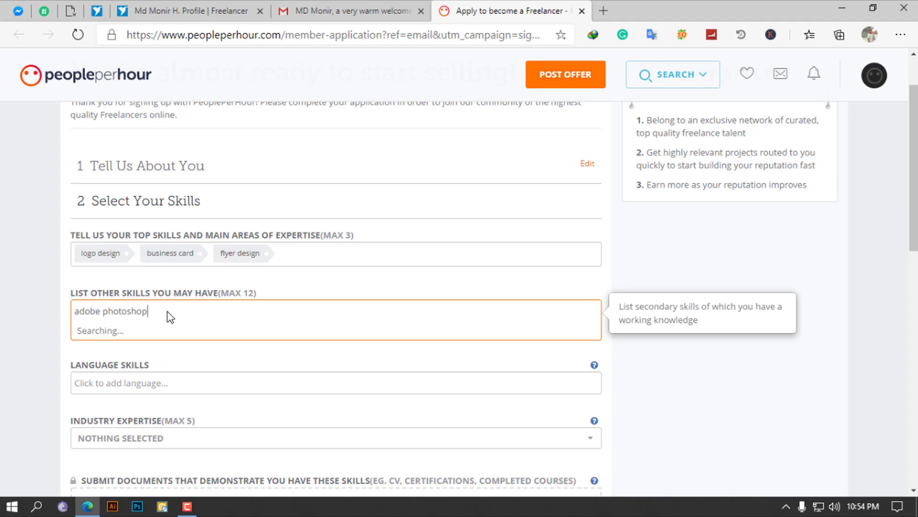
left_click(159, 338)
type("illustrator")
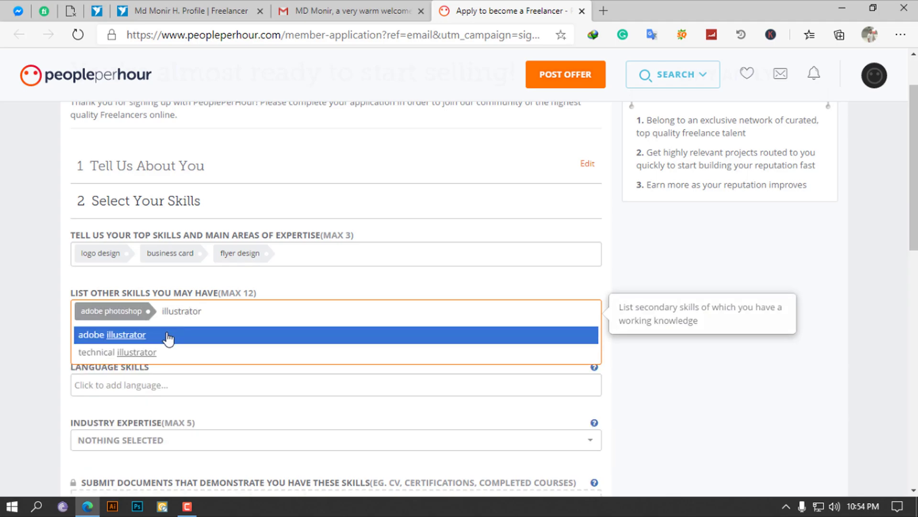
left_click(171, 337)
type("photo edit")
key("Return")
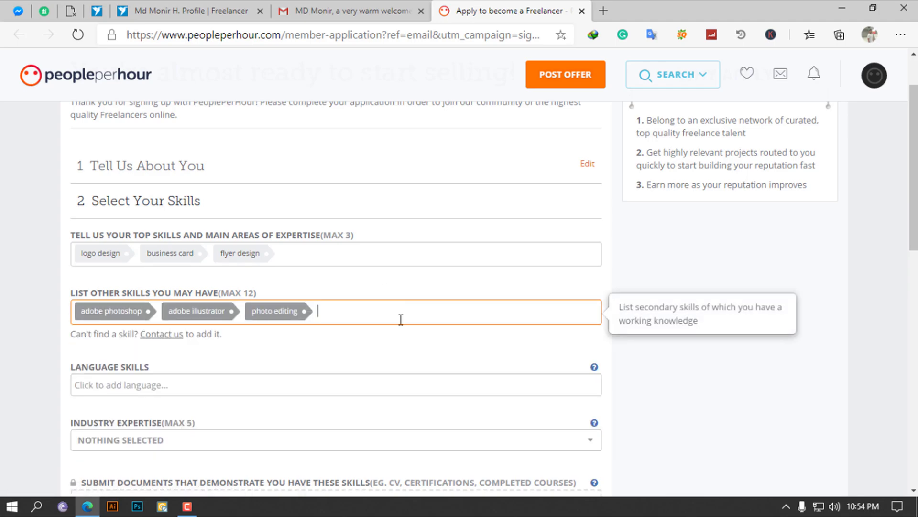
type("graphics design")
left_click(160, 339)
Add website design, business logo, real estate, vector logo and 3d logo as other skills
type("poster design")
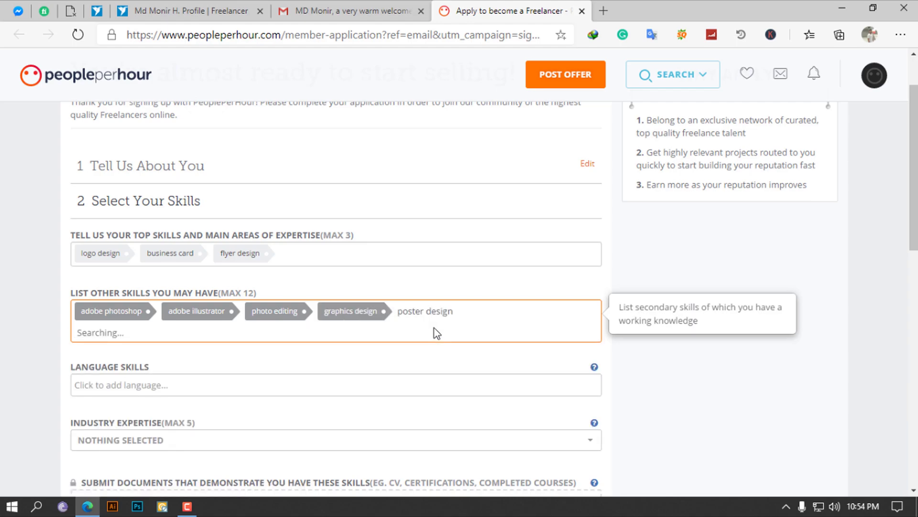
left_click(434, 333)
type("business logo")
left_click(531, 340)
type("real es")
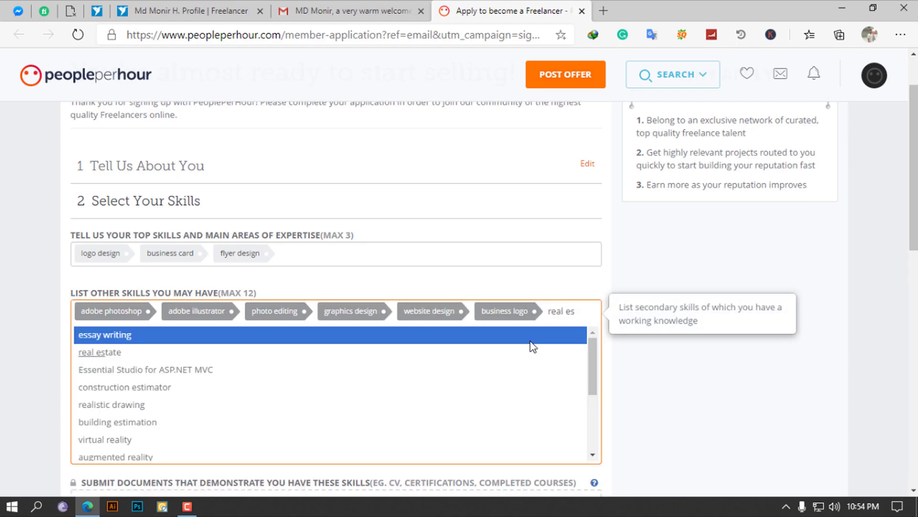
left_click(526, 352)
type("real estate logo")
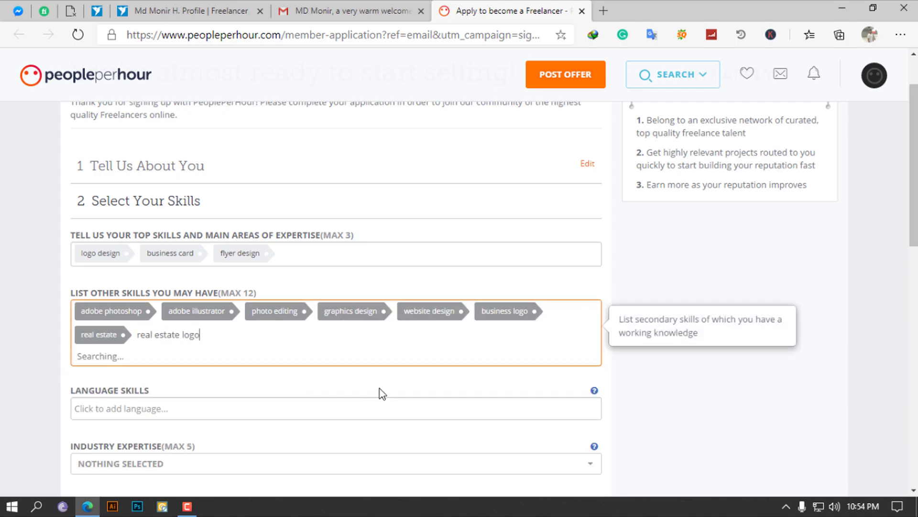
left_click(273, 378)
type("3d")
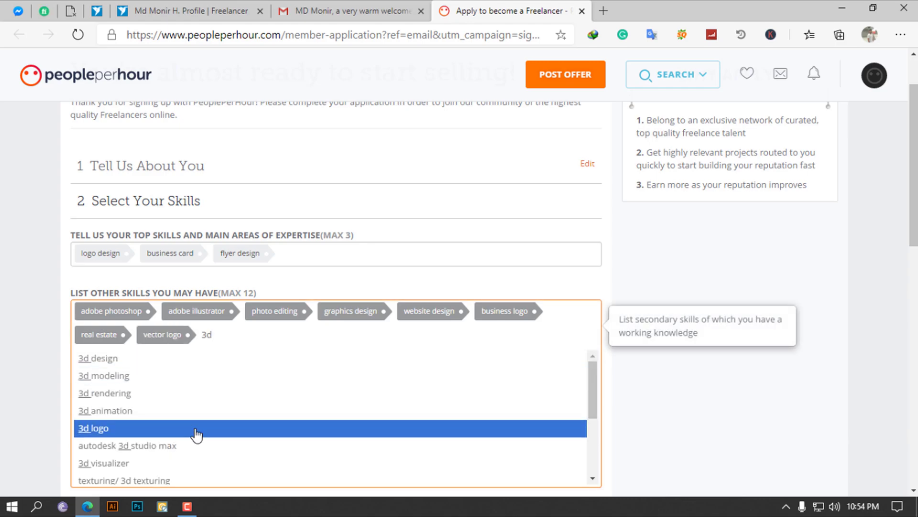
left_click(195, 430)
scroll(519, 339, "down", 1)
left_click(429, 342)
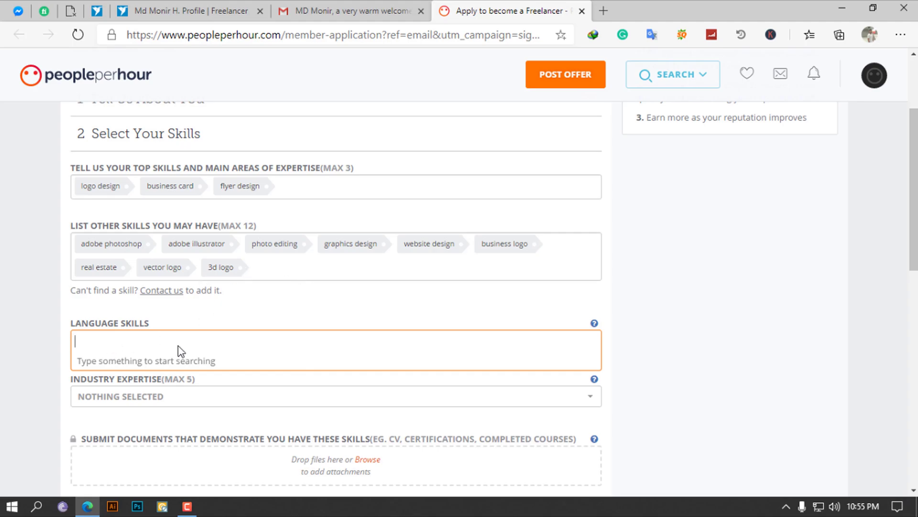
Add English and Spanish as language skills
type("Englsi")
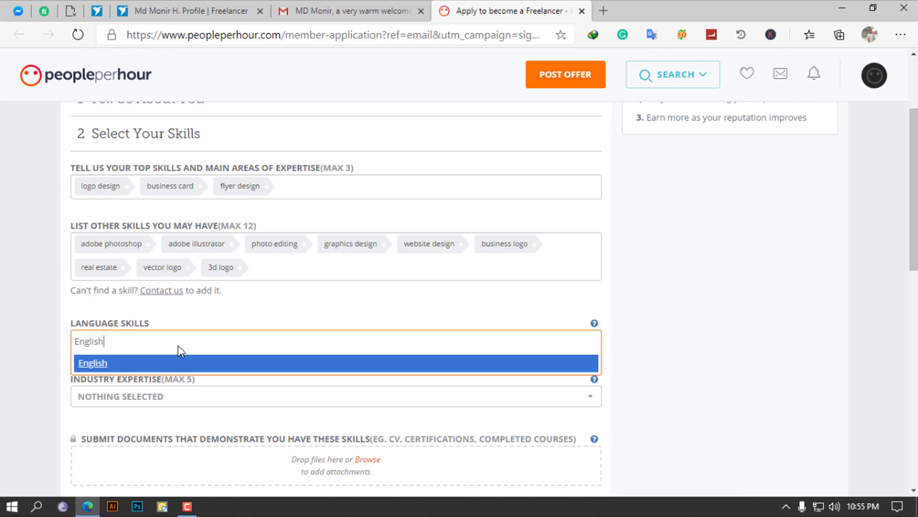
left_click(167, 368)
type("s")
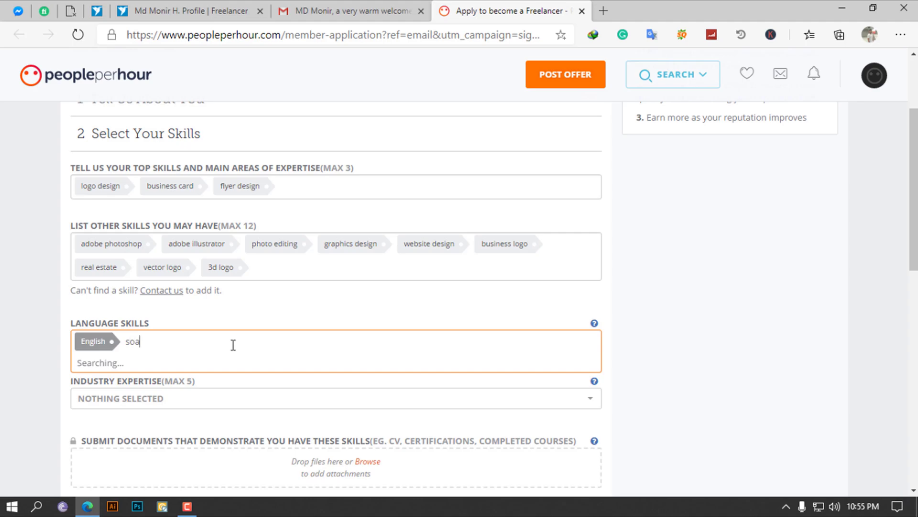
type("pan")
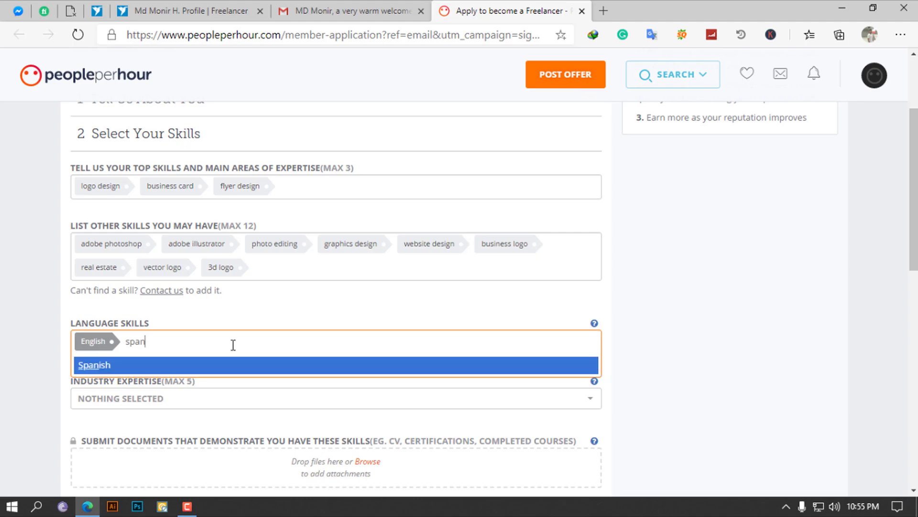
left_click(211, 366)
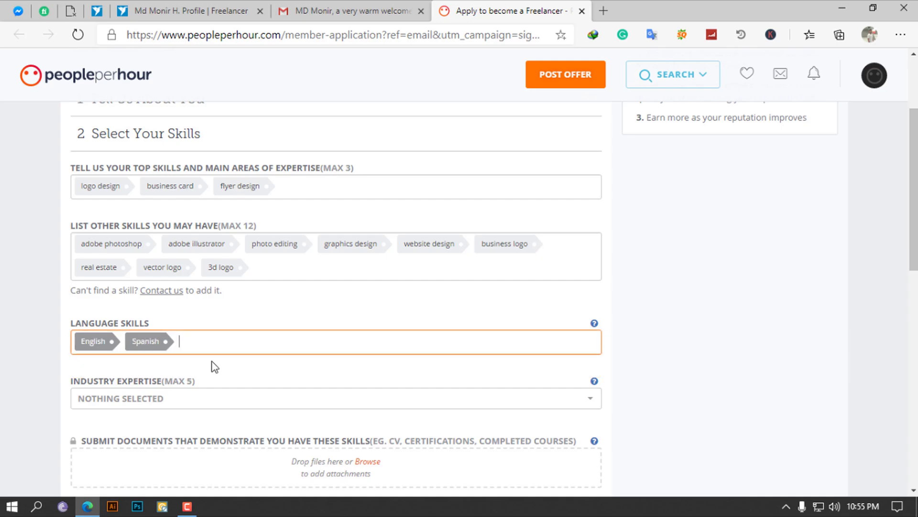
Tick Advertising and Construction in the Industry Expertise list
scroll(219, 366, "down", 2)
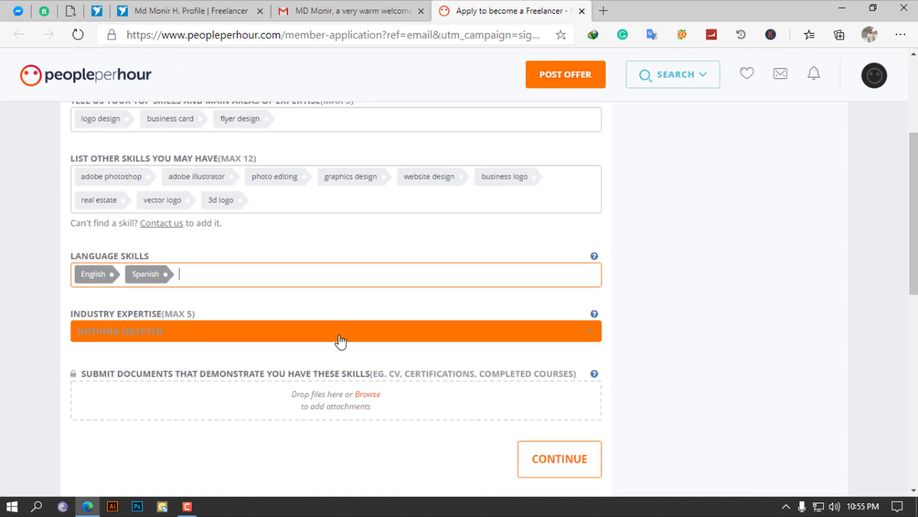
left_click(334, 346)
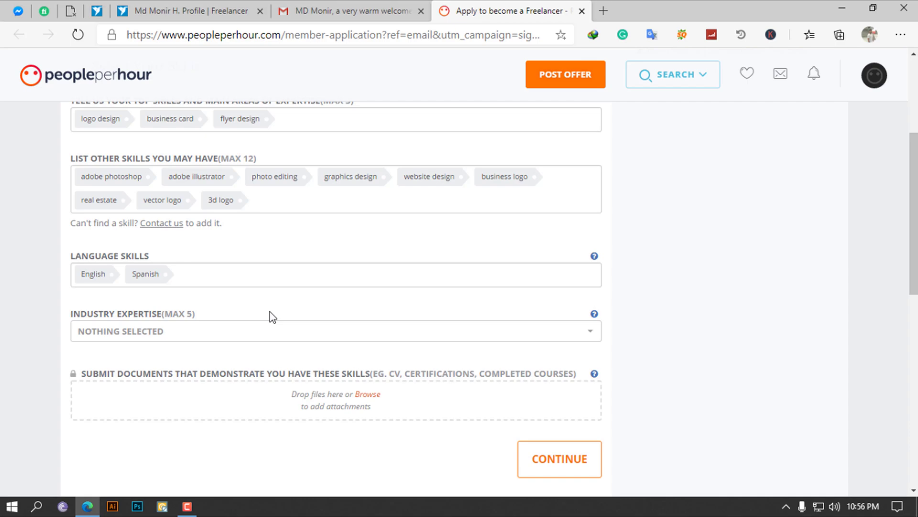
left_click(253, 342)
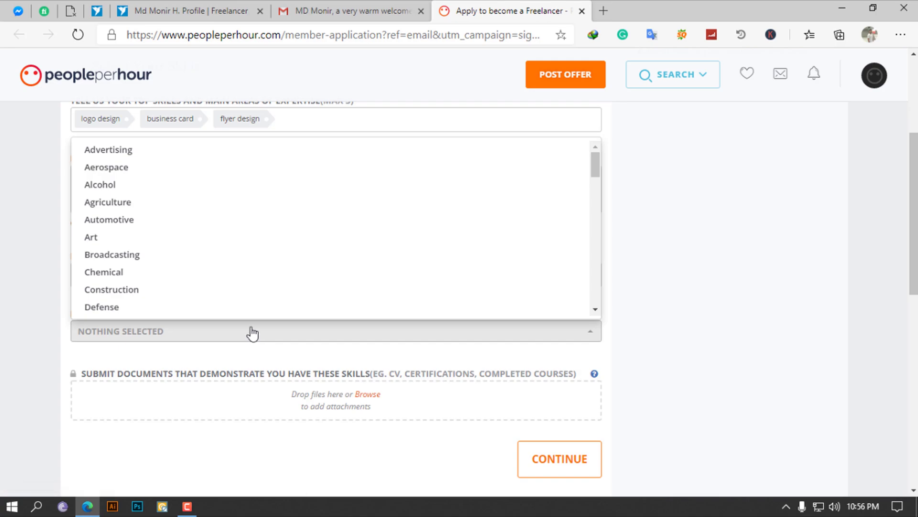
scroll(242, 244, "up", 3)
left_click(180, 285)
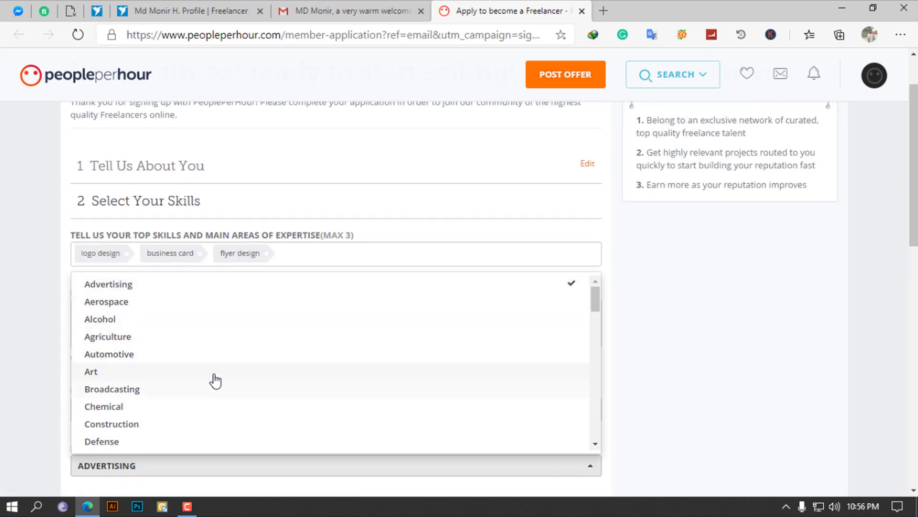
left_click(660, 372)
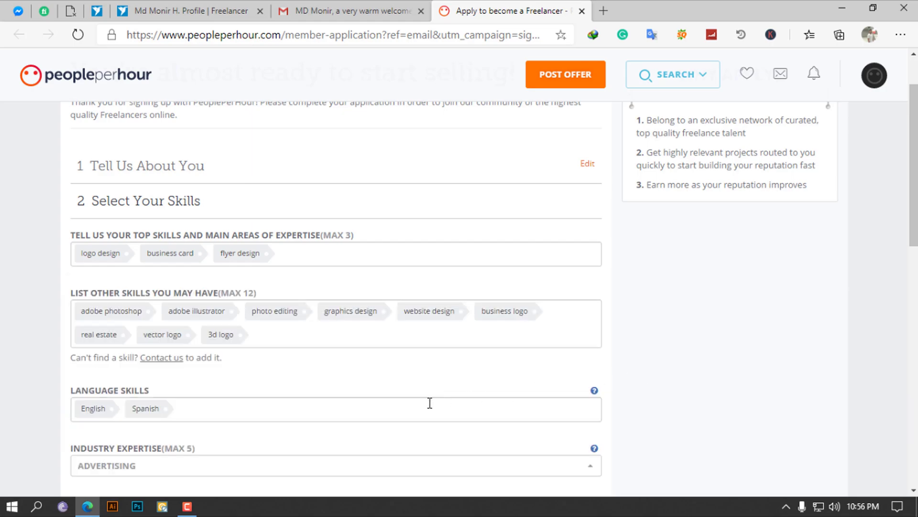
scroll(205, 341, "down", 3)
left_click(259, 336)
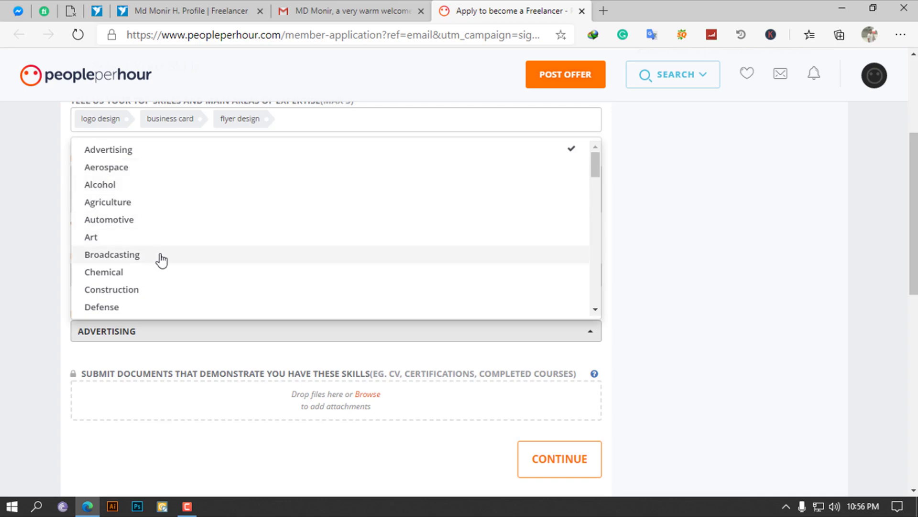
scroll(160, 261, "down", 2)
left_click(132, 240)
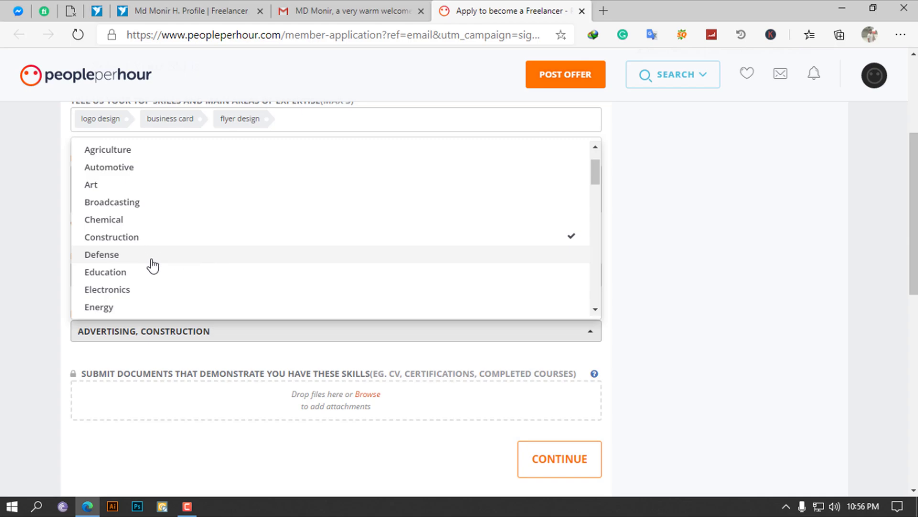
Tick Education, Electronics and Entertainment, then untick all three again
left_click(138, 275)
scroll(186, 279, "down", 1)
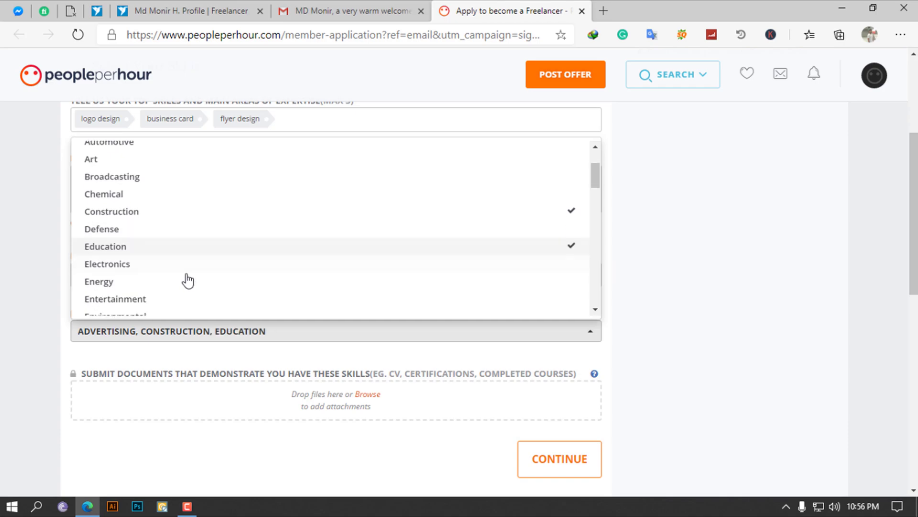
left_click(134, 266)
scroll(165, 283, "down", 1)
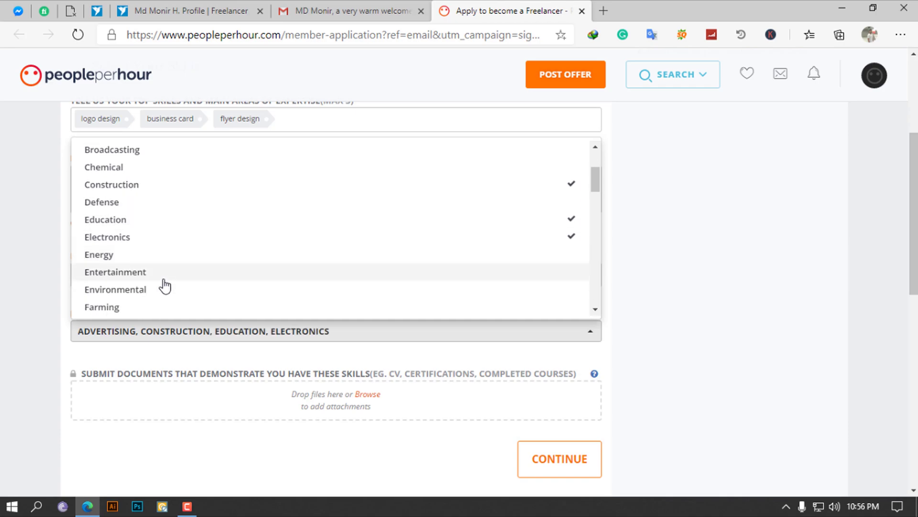
left_click(150, 273)
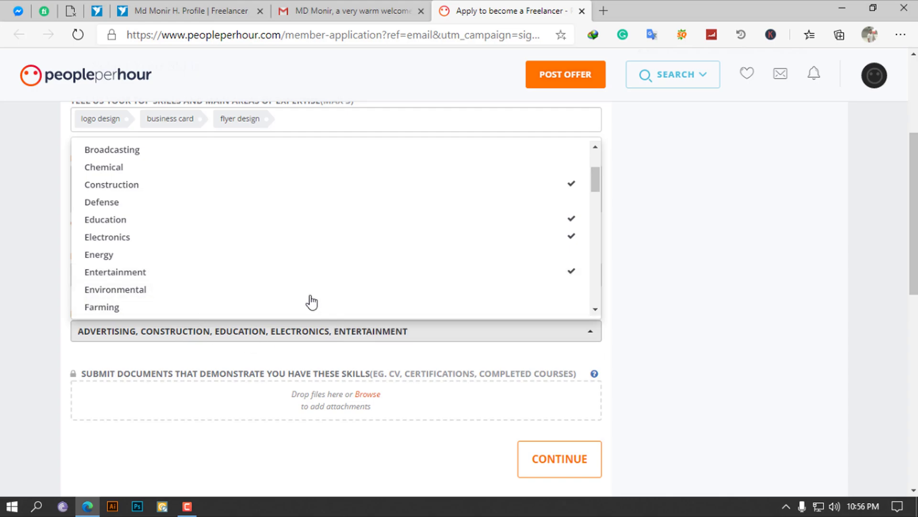
scroll(286, 274, "down", 2)
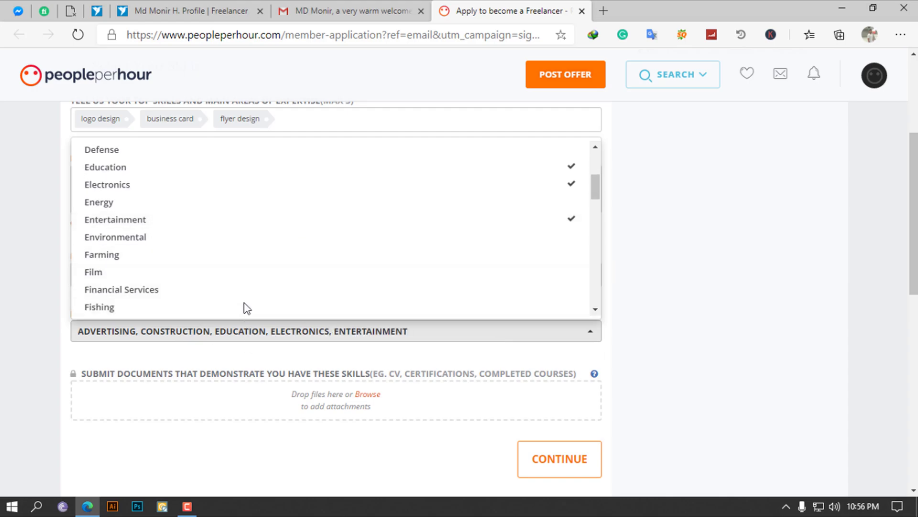
scroll(258, 257, "up", 1)
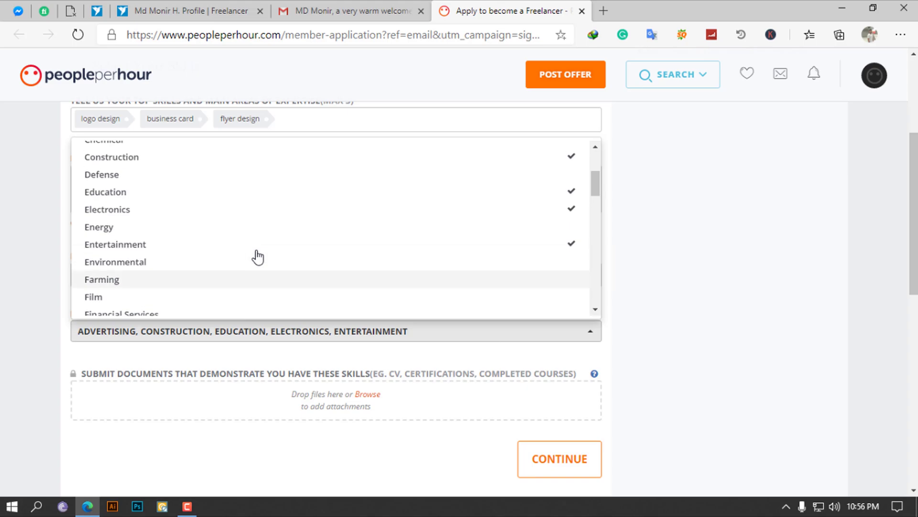
left_click(137, 213)
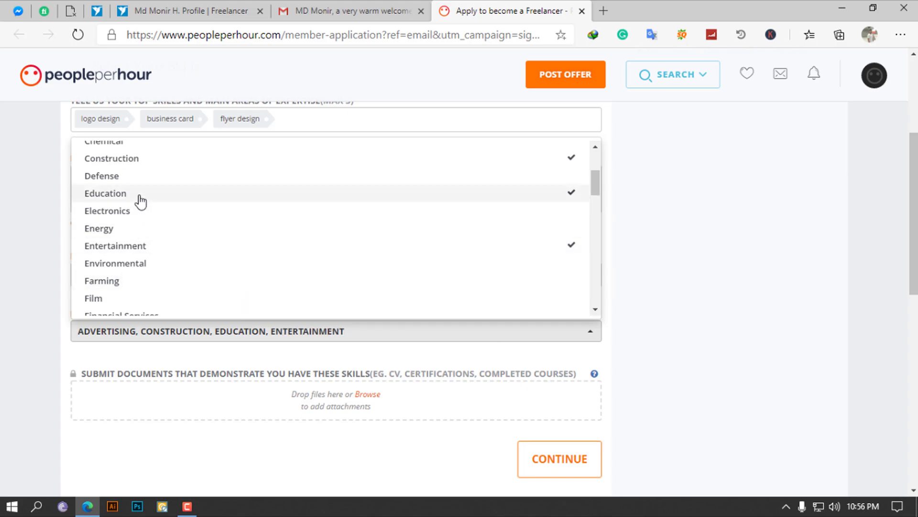
left_click(139, 196)
scroll(153, 213, "up", 1)
scroll(191, 244, "down", 1)
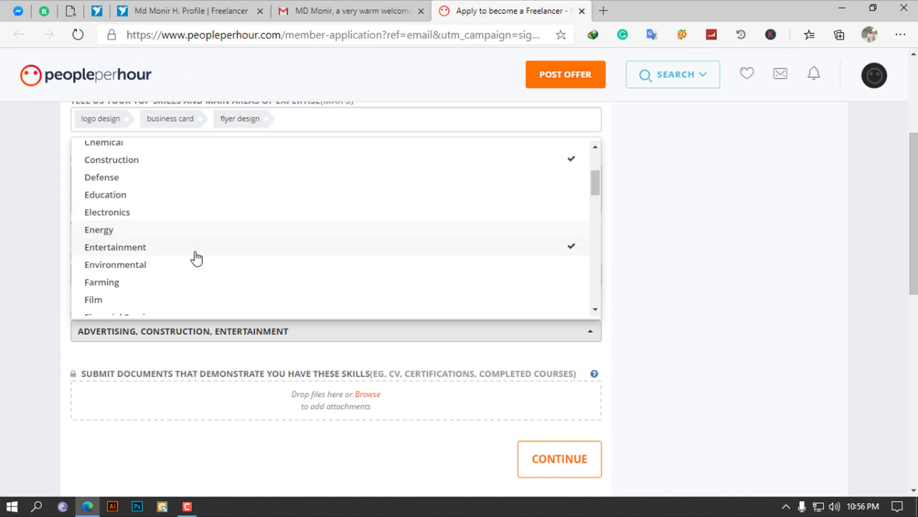
left_click(158, 250)
scroll(159, 252, "down", 2)
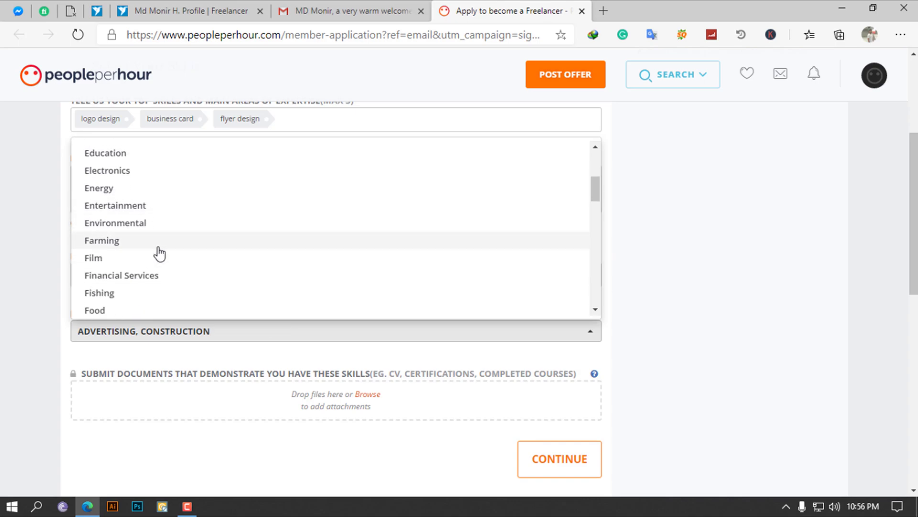
scroll(160, 252, "down", 1)
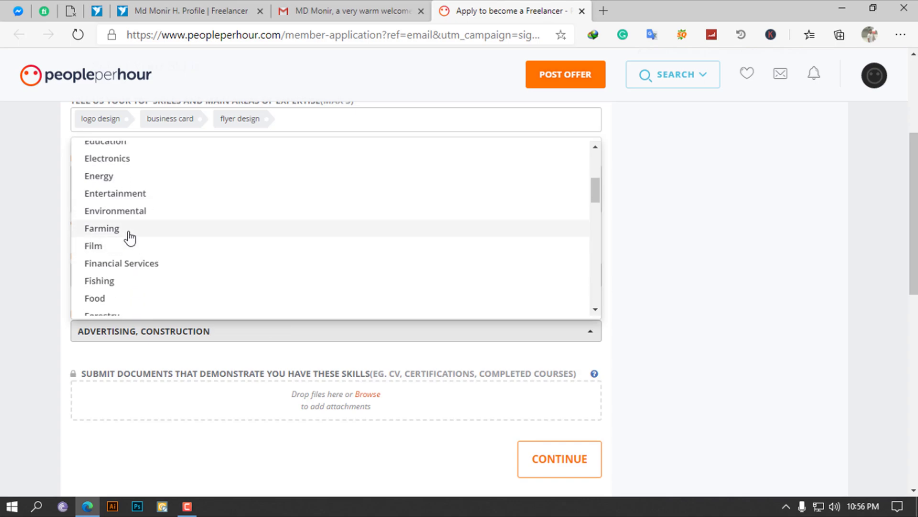
Tick Financial Services and Healthcare, then close the industry list
left_click(133, 264)
scroll(180, 257, "down", 1)
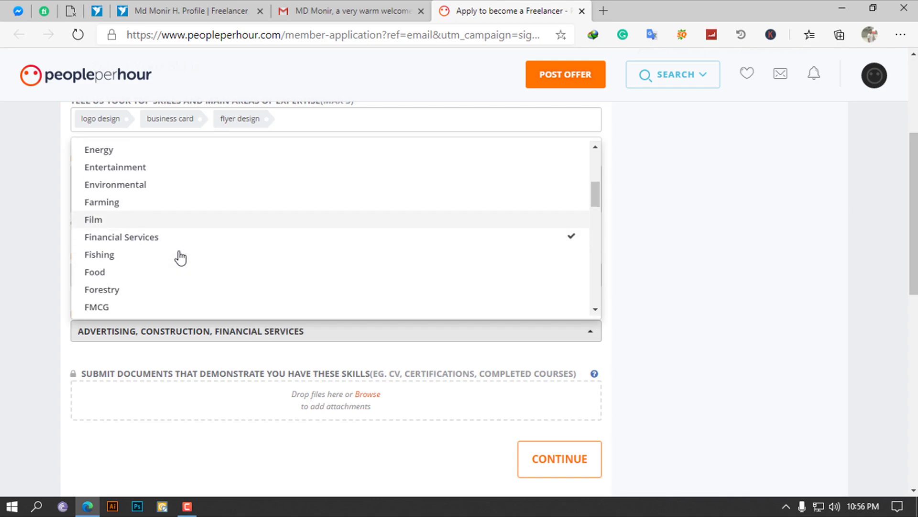
scroll(180, 259, "down", 1)
scroll(179, 261, "down", 2)
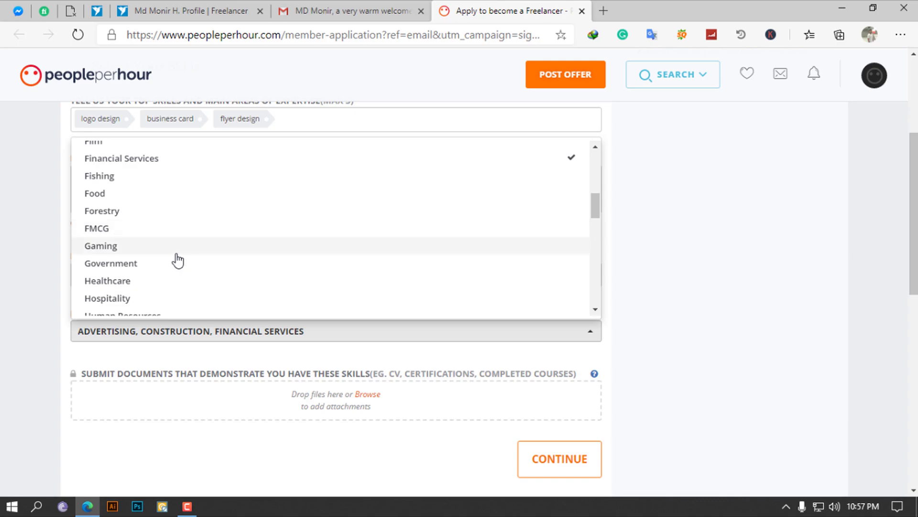
scroll(178, 260, "down", 1)
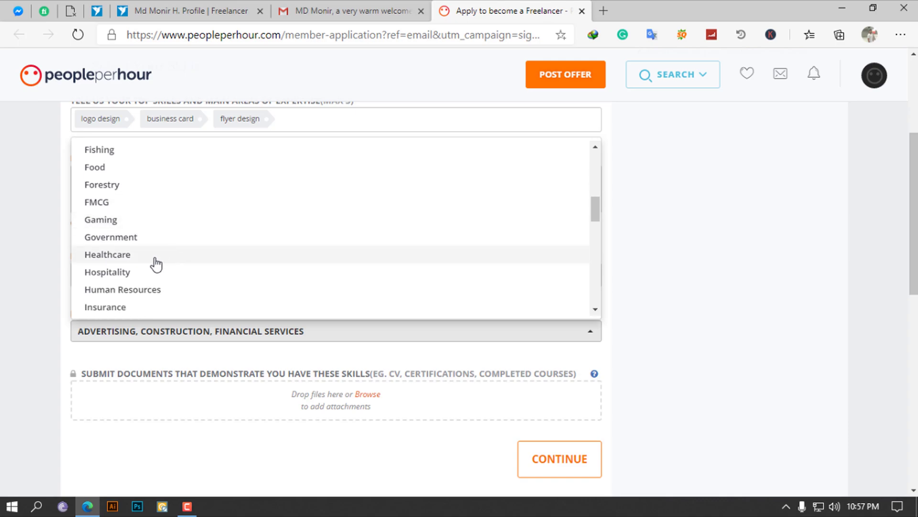
left_click(156, 264)
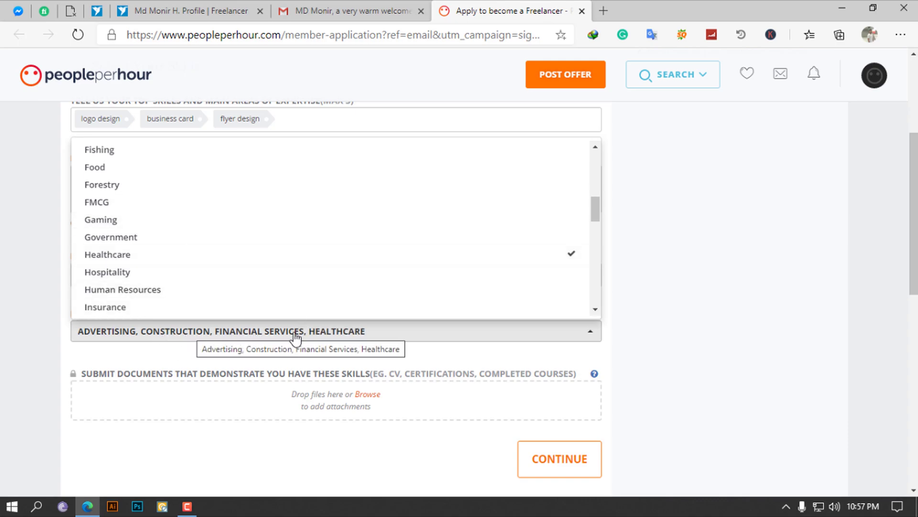
left_click(592, 331)
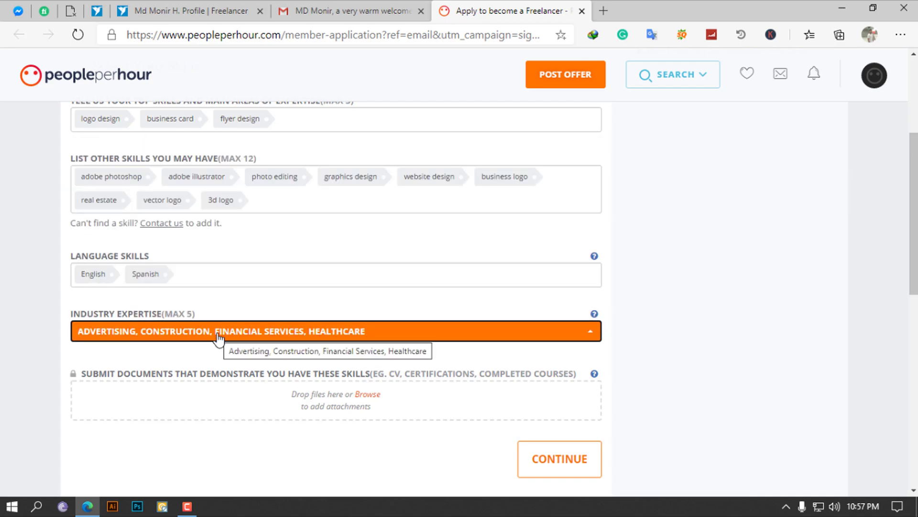
Continue from the skills step, which shows the 'Please upload at least 1 file' error
scroll(151, 415, "down", 1)
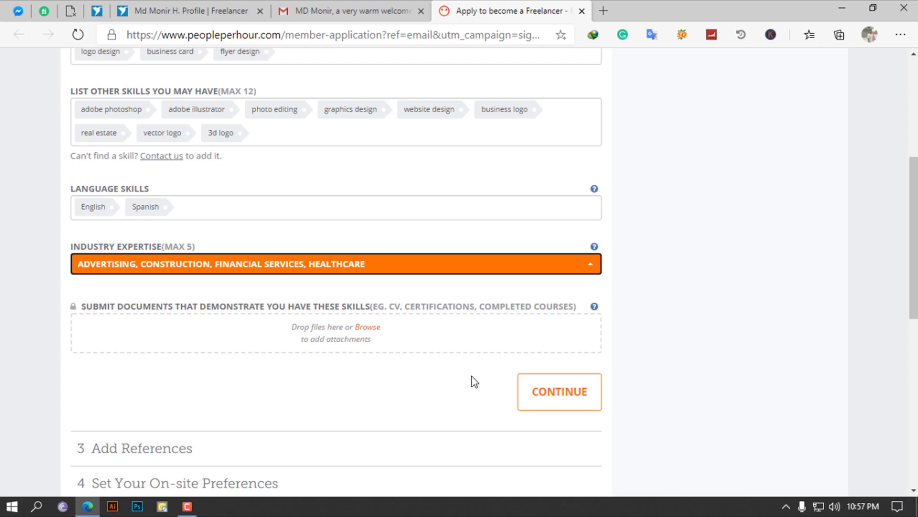
left_click(572, 398)
scroll(573, 401, "down", 3)
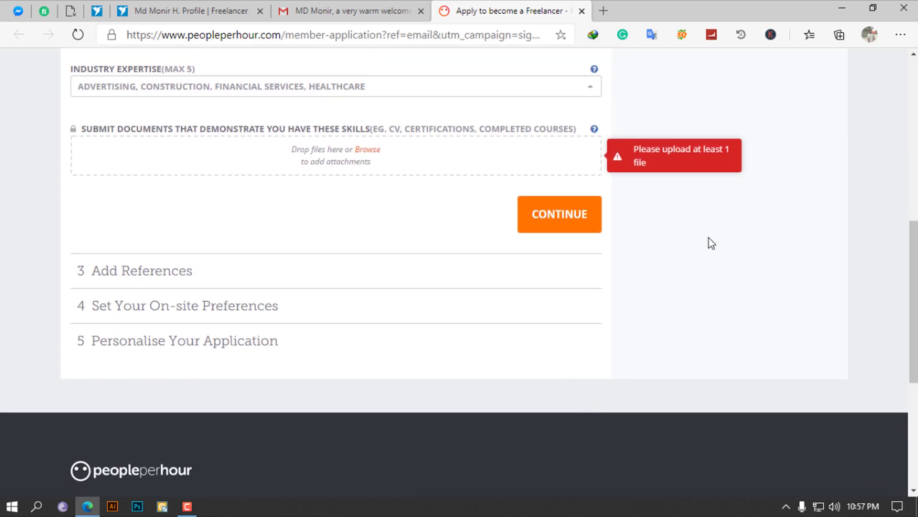
scroll(418, 181, "up", 1)
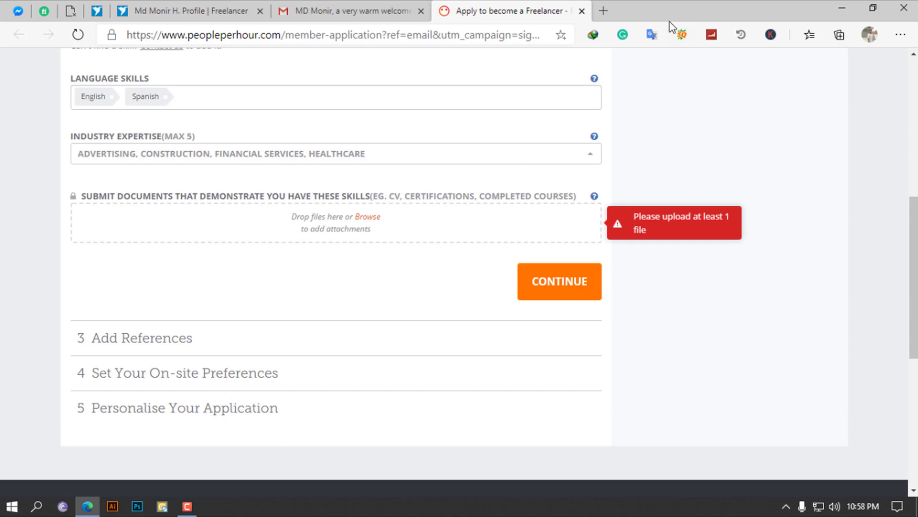
Attach a PNG and a JPG certificate from Google Drive, then continue to Add References
left_click(604, 11)
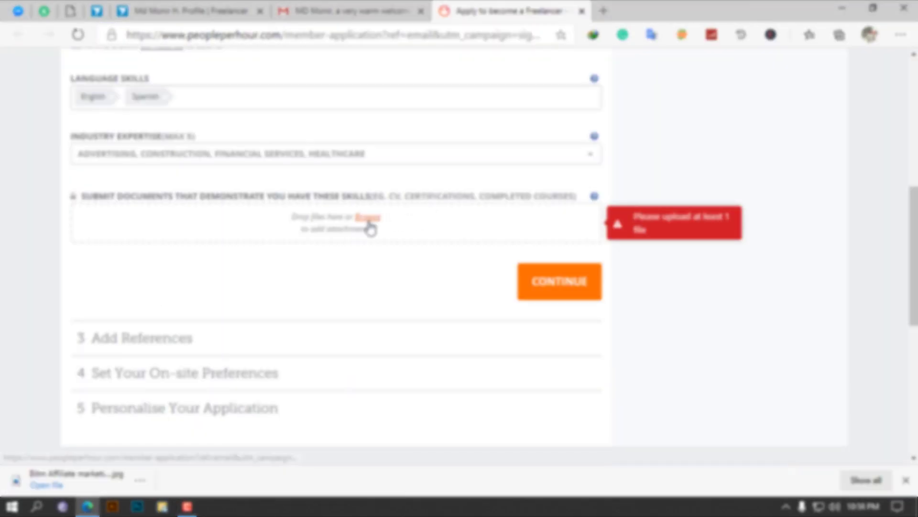
left_click(368, 221)
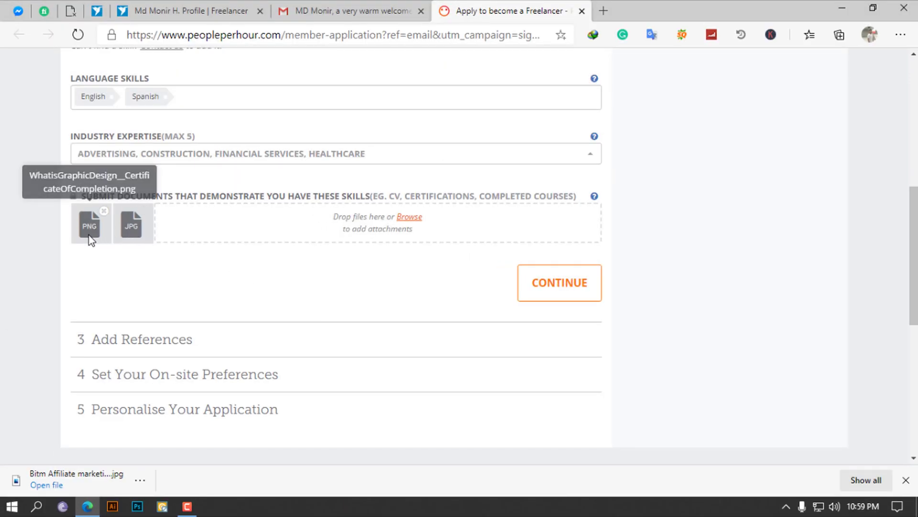
left_click(550, 290)
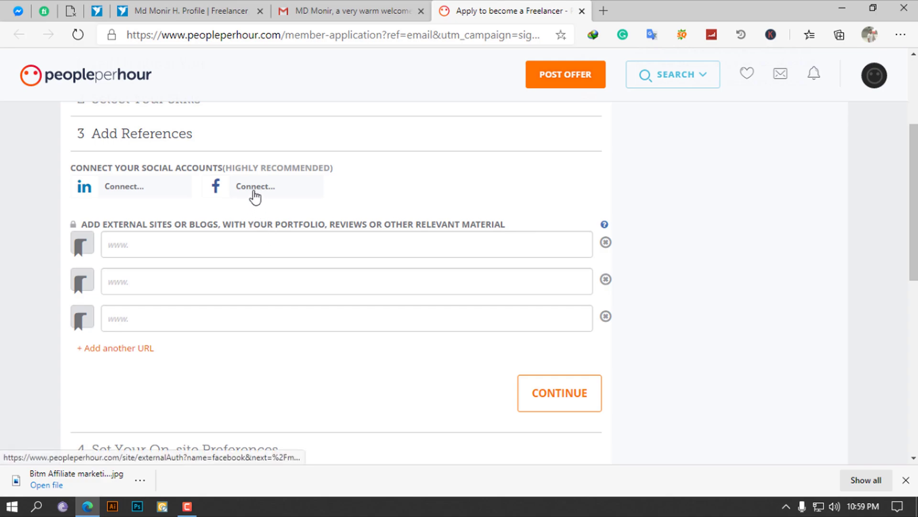
Try LinkedIn Connect, then go to the Twitter login page in the other tab
left_click(126, 193)
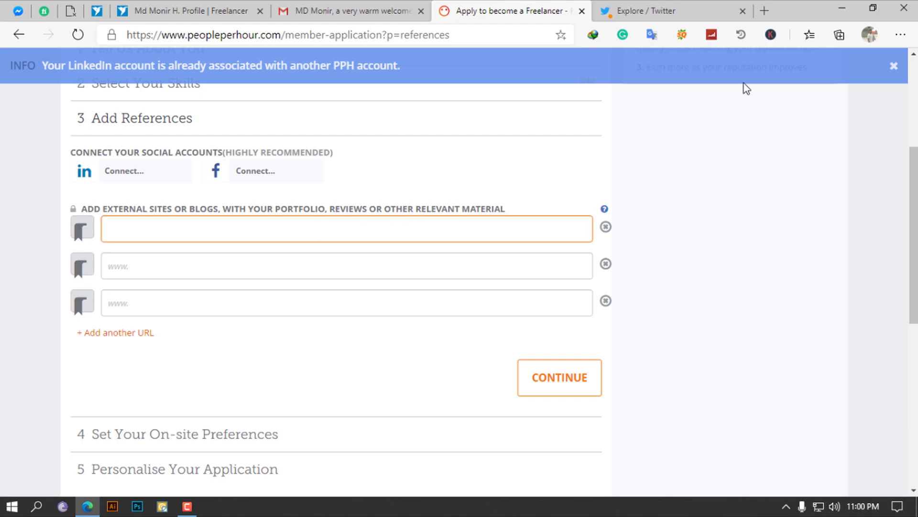
left_click(642, 8)
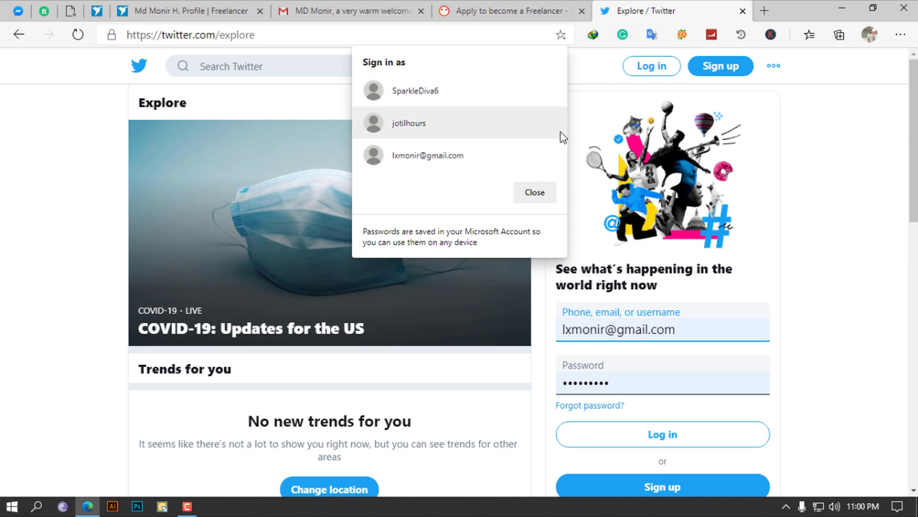
left_click(648, 70)
Log in to Twitter with the account's username and open the profile page
left_click(558, 266)
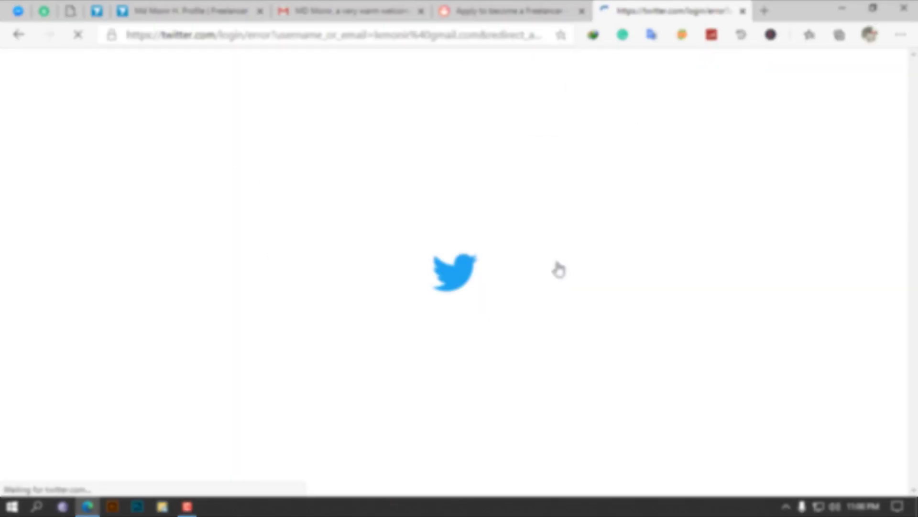
key("BackSpace")
key("Return")
left_click(113, 330)
Paste the Twitter profile link into the first reference field and continue
key("ctrl+w")
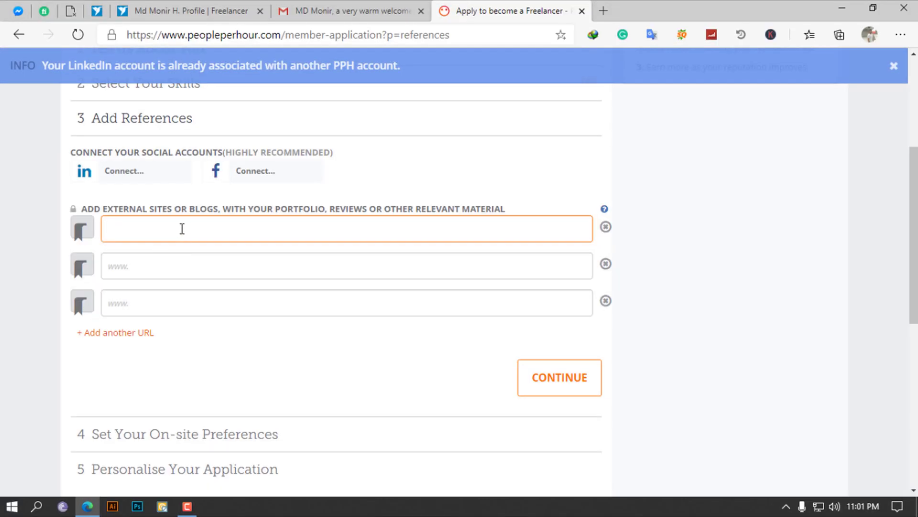
type("https://twitter.com/MD_Monir_Hossin")
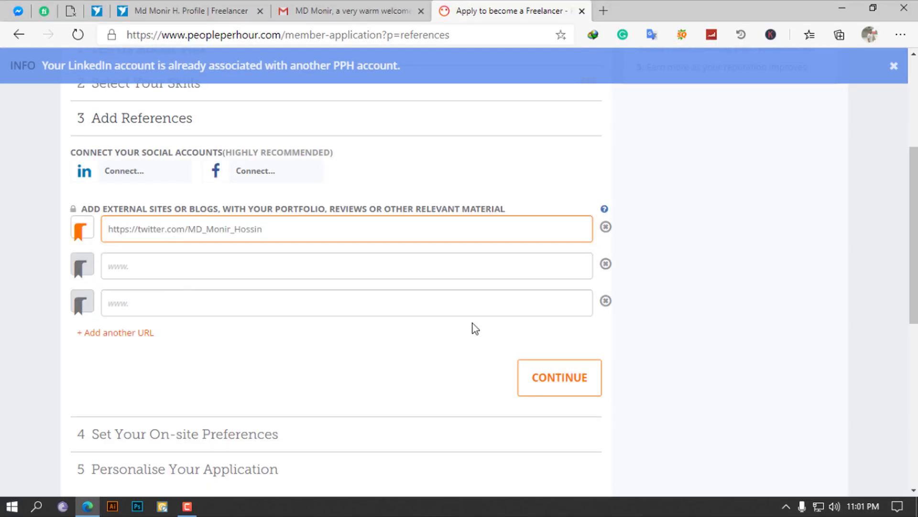
left_click(537, 380)
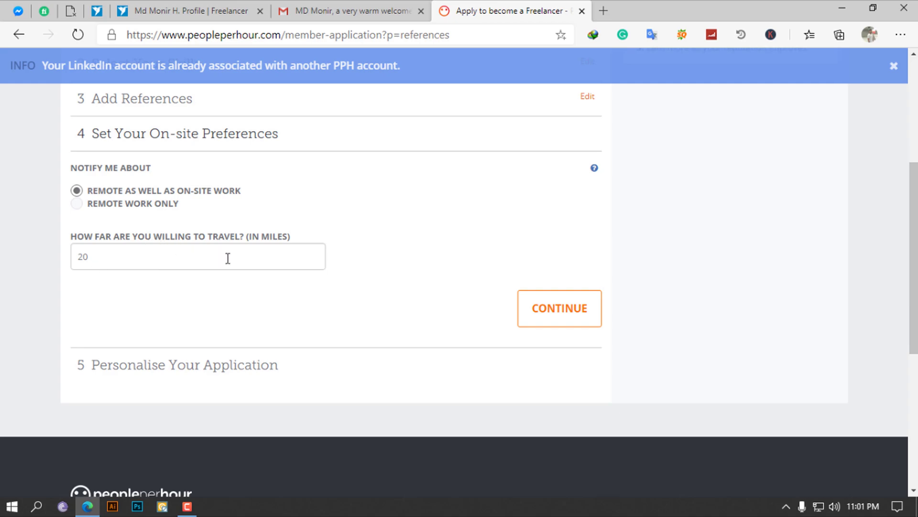
Change the travel distance from 20 to 5 miles and save the on-site preferences
left_click(104, 260)
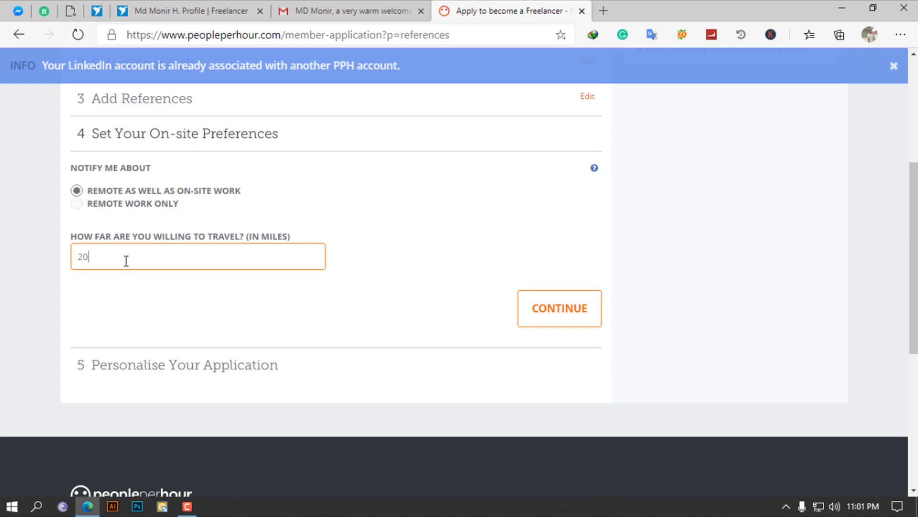
double_click(103, 259)
type("5")
left_click(555, 311)
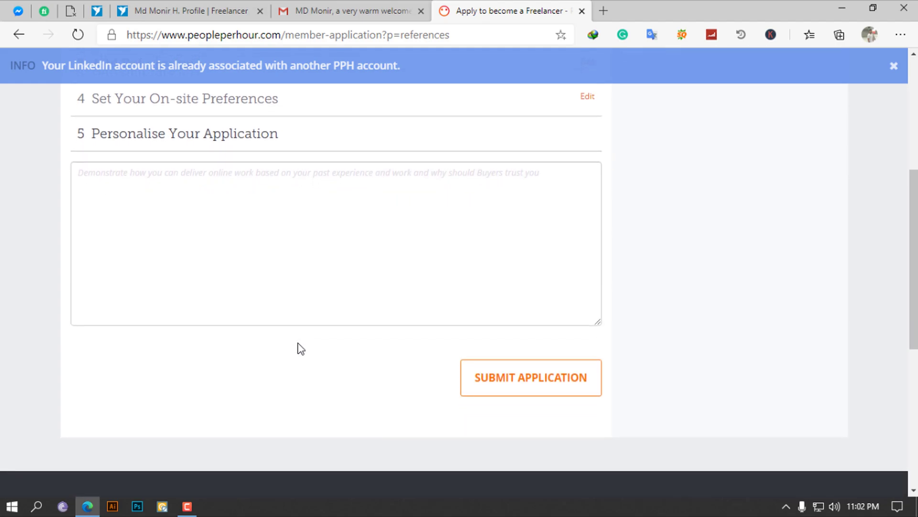
Paste the prepared pitch paragraph into Personalise Your Application and submit the application
left_click(203, 200)
left_click(424, 196)
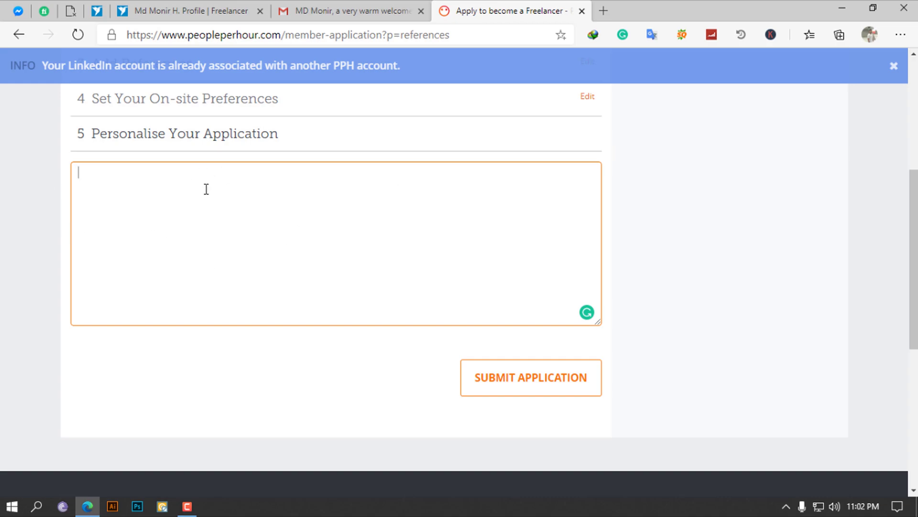
mouse_move(237, 195)
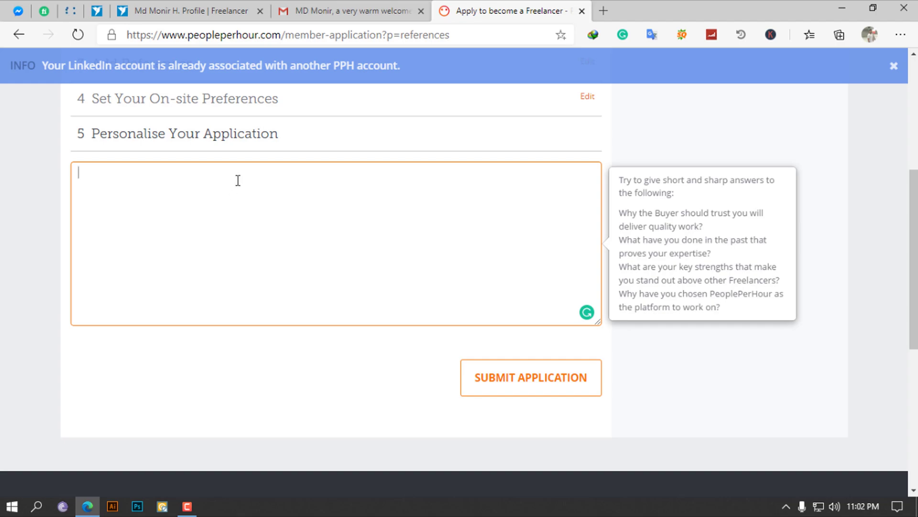
type("I am a professional Graphic Designer, Illustrator, and Photoshop Expert with more than five years of experience. Following a time of exploring and working in my homeland \"Bangladesh\", My multi-faceted way to deal with creative design has ratified me to work in multiple layouts. I am supporting clients to establish the visual identity of their brand. With an expert method, I am developing the brand idea from the inspiration of brand message. I am creating unique and incredible visual definitions that are making the brand vibrant and alive.")
left_click(550, 381)
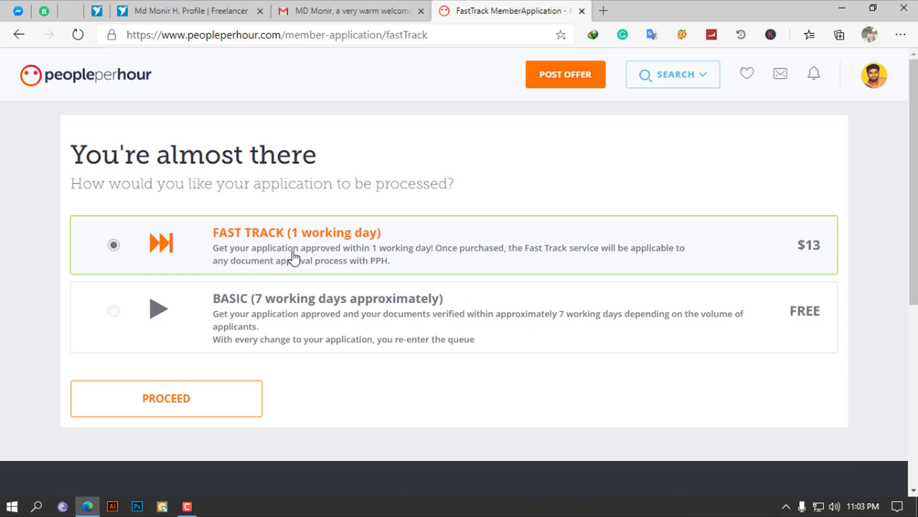
Select free BASIC (7 working days) processing and proceed
left_click(113, 313)
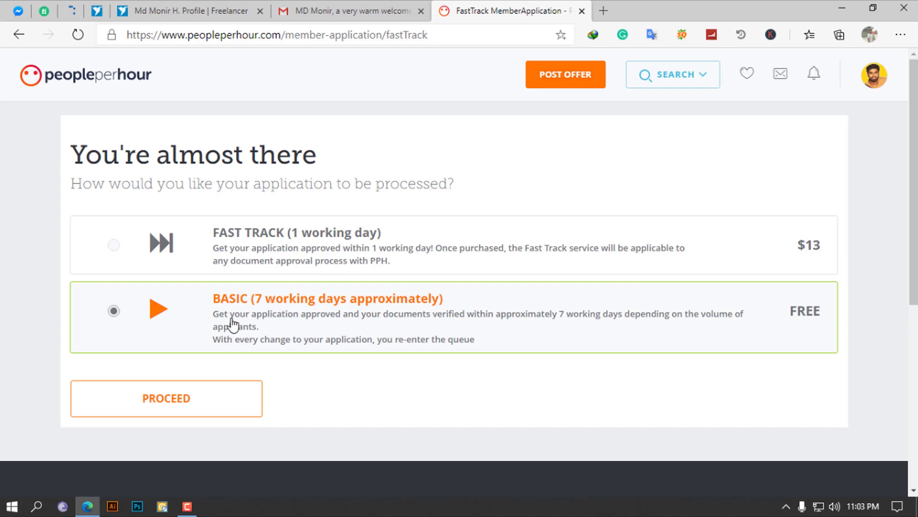
left_click(181, 411)
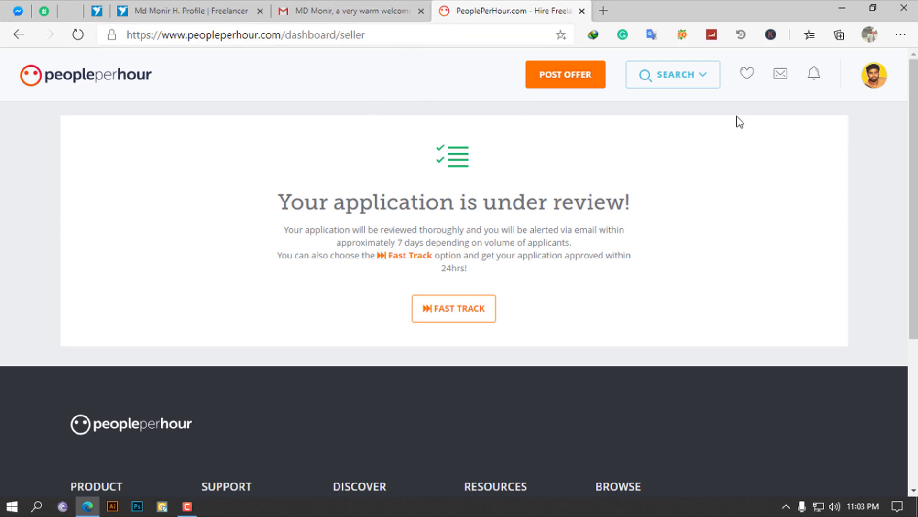
Choose Post Project from the profile avatar menu
left_click(875, 76)
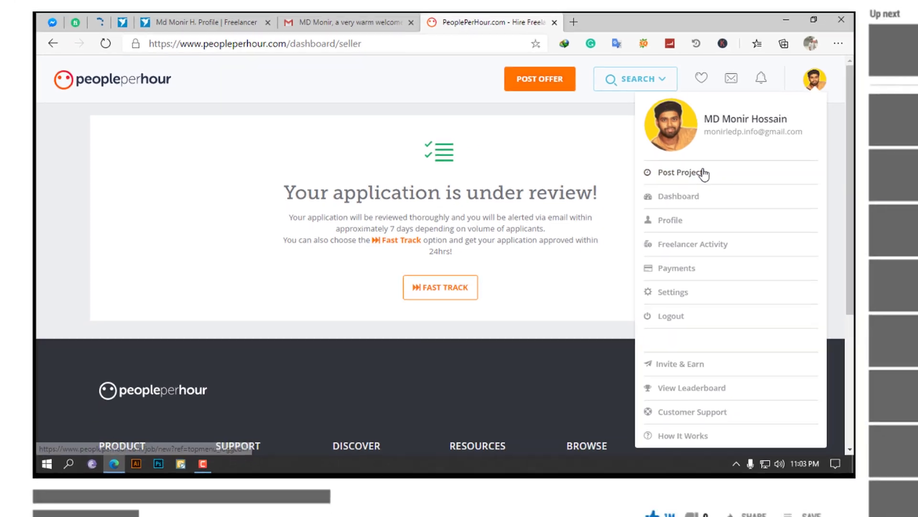
left_click(723, 178)
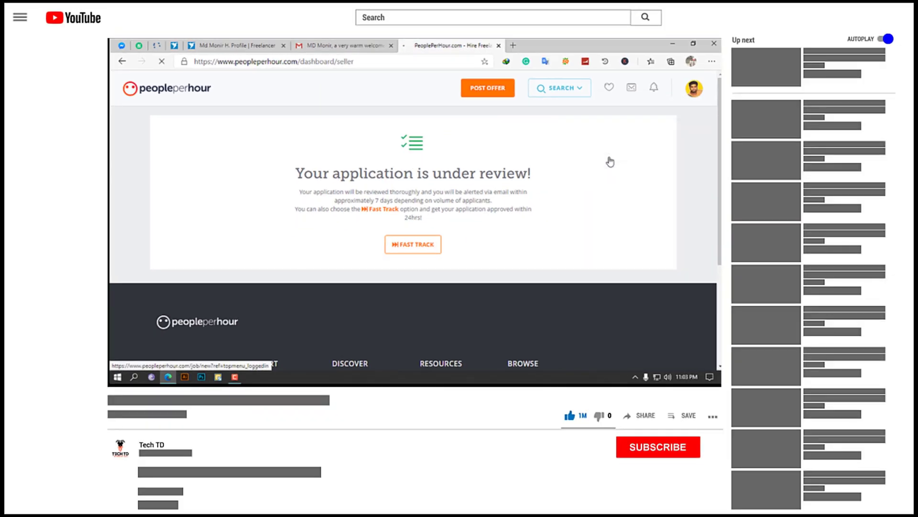